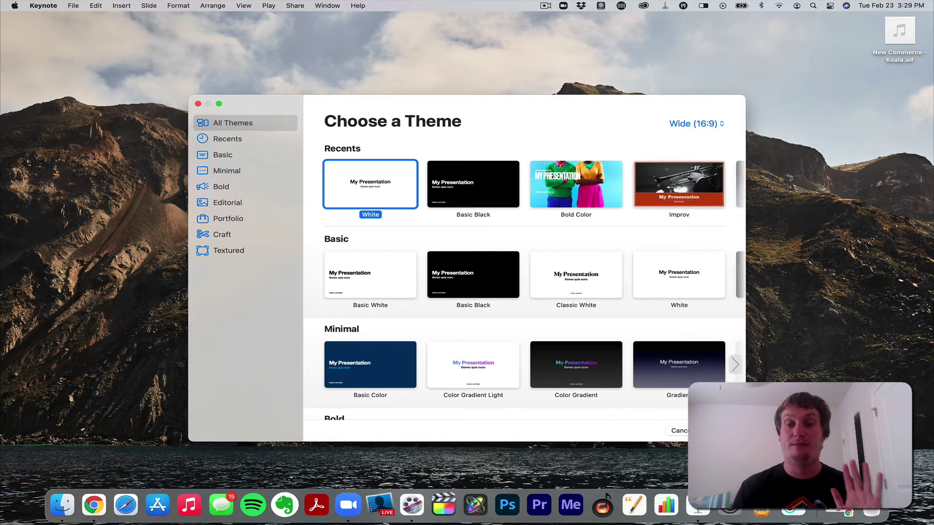
# Step: Create a presentation with the White theme, enlarge its window to full screen and delete the title and subtitle placeholders
pyautogui.press('Return')
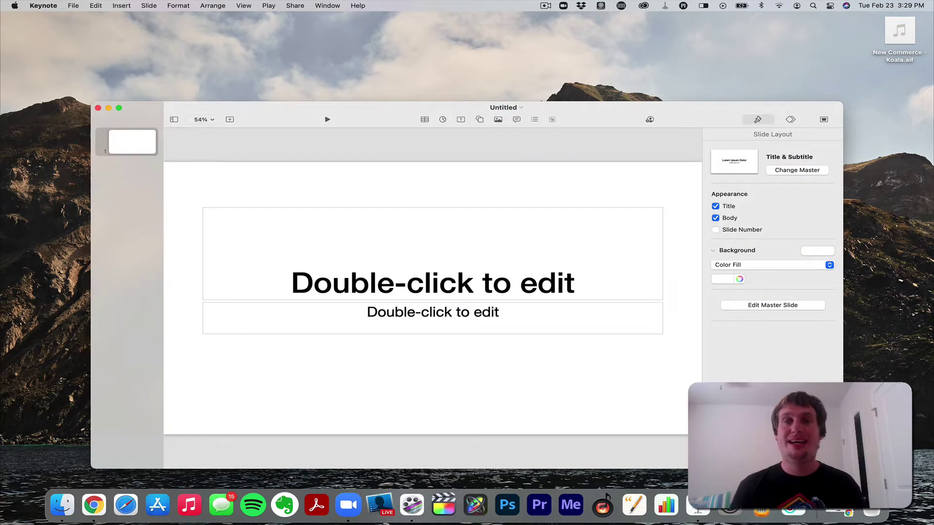
pyautogui.click(119, 109)
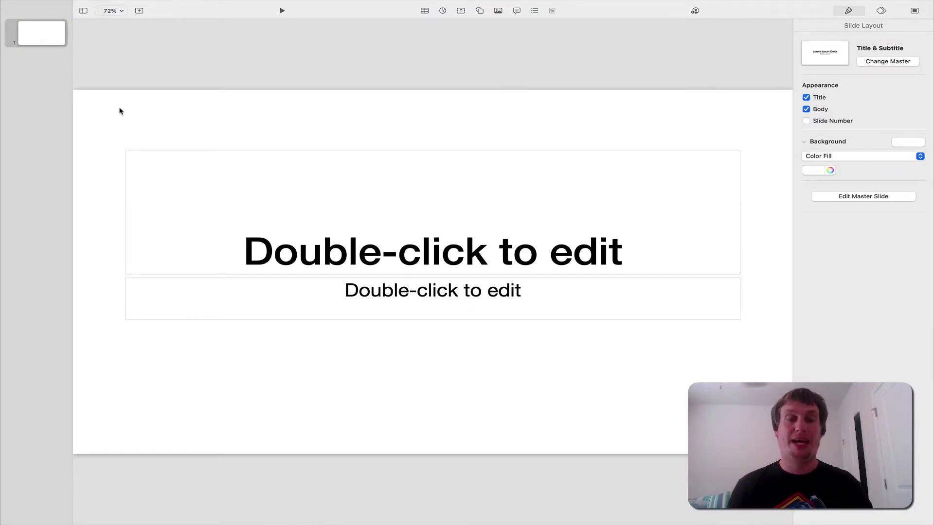
pyautogui.press('super+a')
pyautogui.press('Delete')
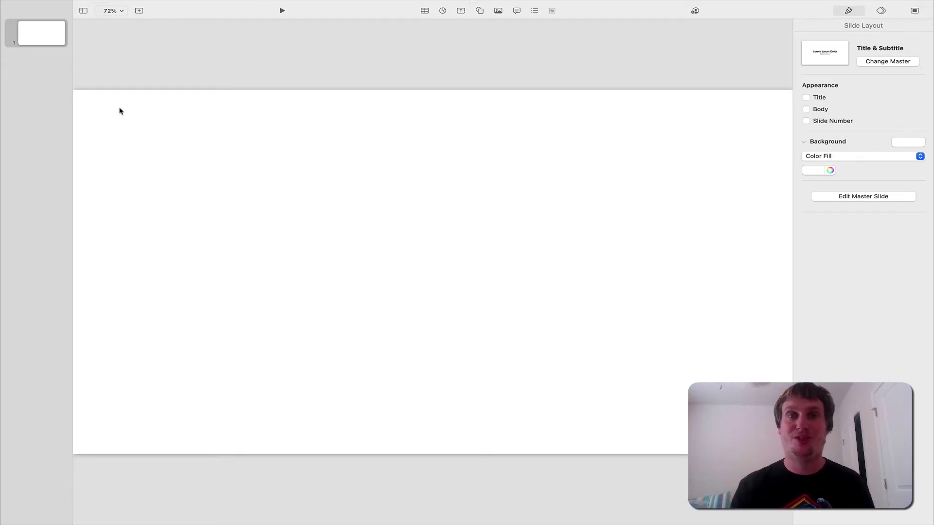
# Step: Insert a circle, enlarge it to nearly the full slide height and centre it on the slide
pyautogui.click(480, 10)
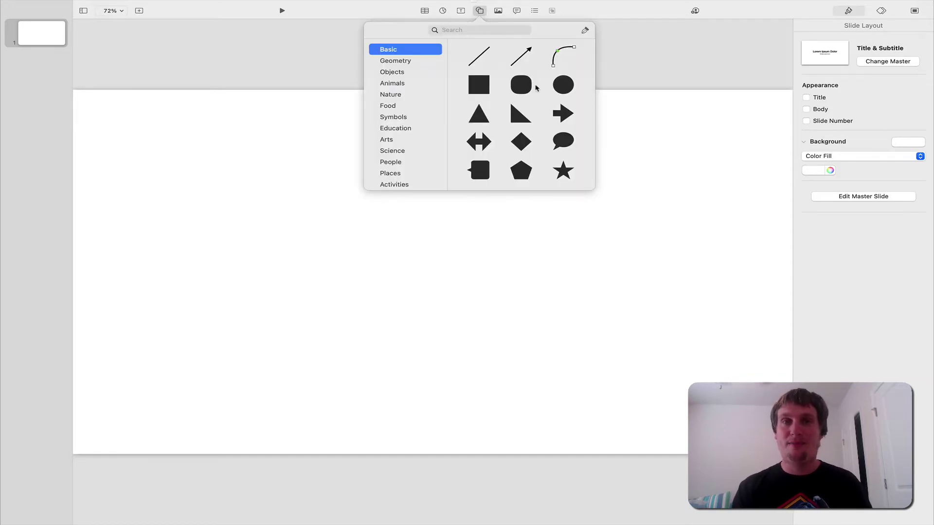
pyautogui.click(563, 86)
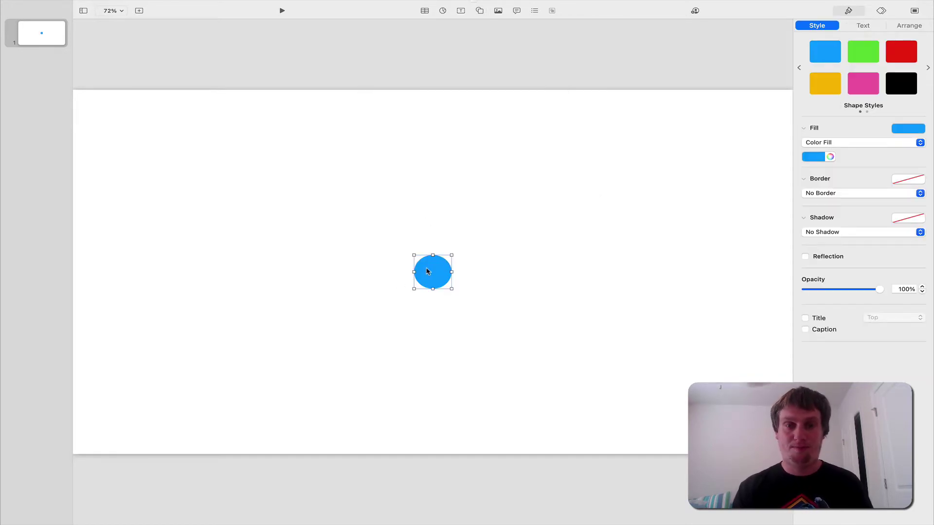
pyautogui.moveTo(427, 269); pyautogui.dragTo(315, 123)
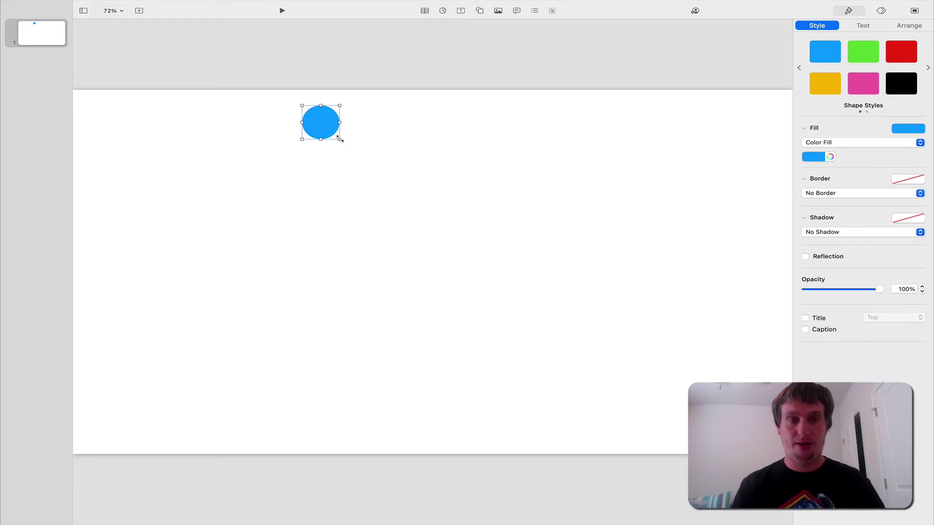
pyautogui.moveTo(340, 140); pyautogui.dragTo(671, 438)
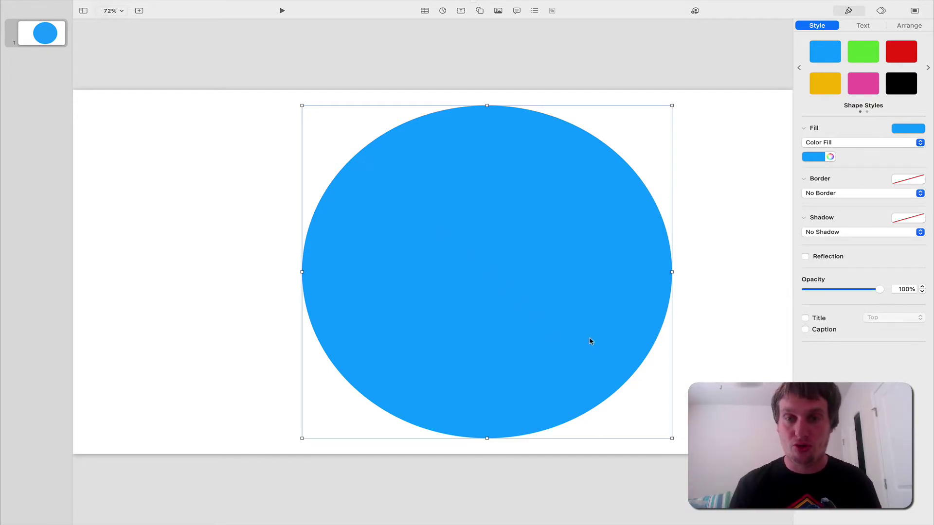
pyautogui.moveTo(591, 341); pyautogui.dragTo(535, 340)
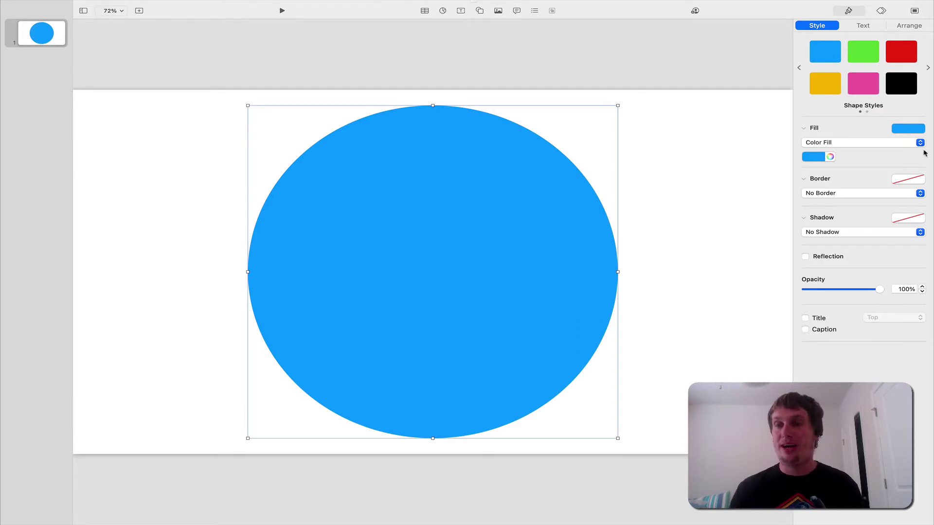
# Step: Remove the circle's fill and give it a thin solid line border
pyautogui.click(907, 129)
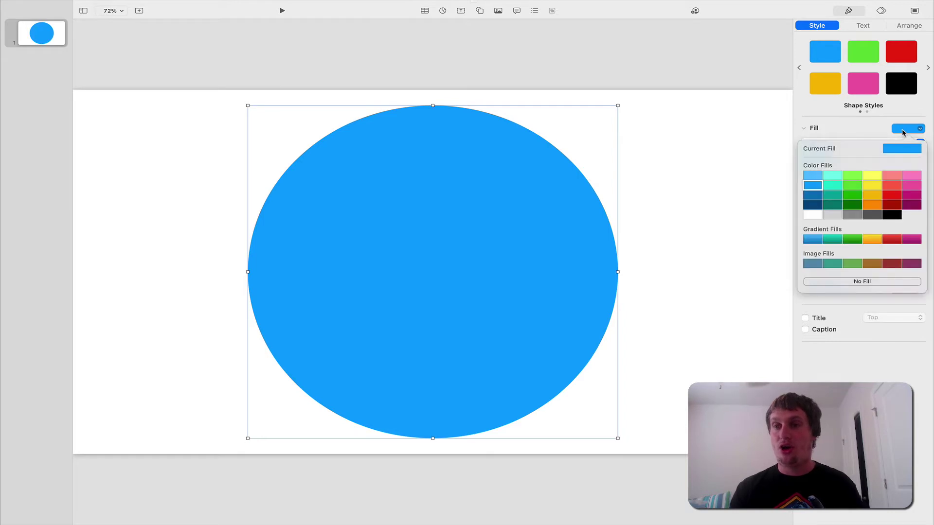
pyautogui.click(851, 281)
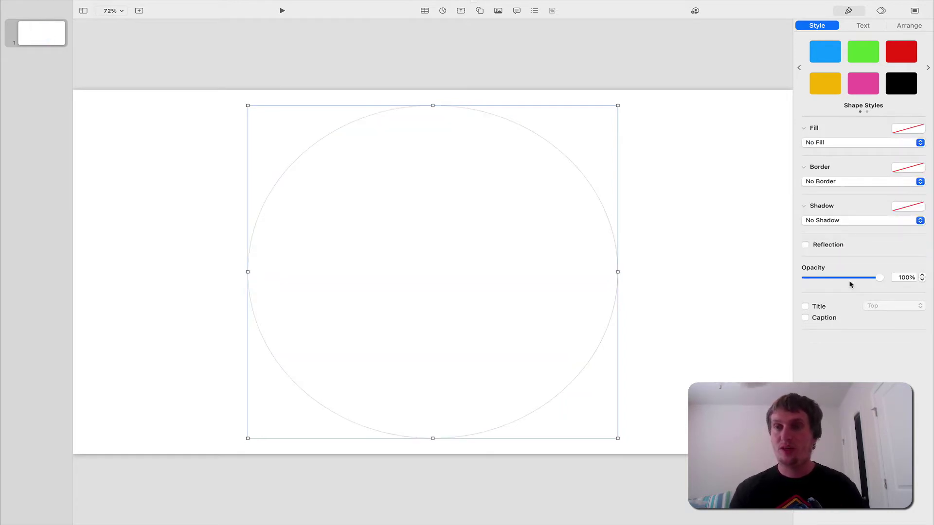
pyautogui.click(913, 171)
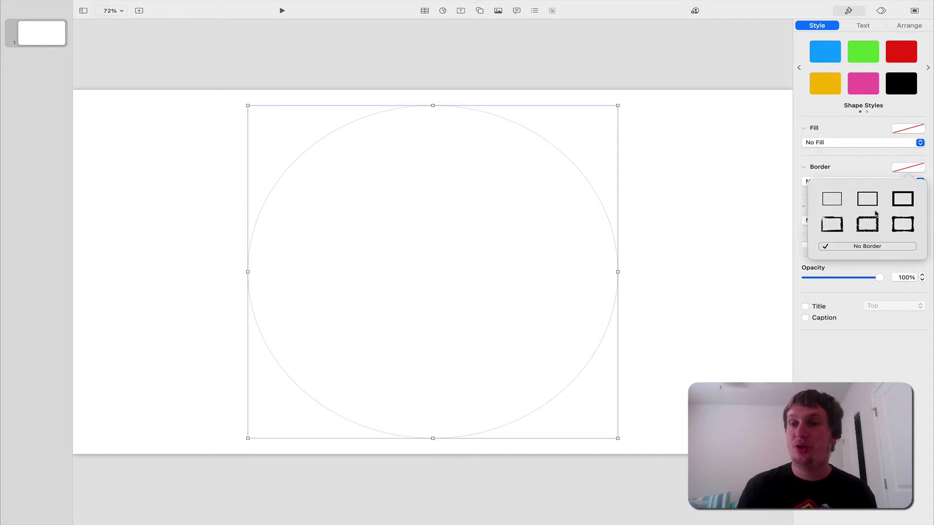
pyautogui.click(832, 199)
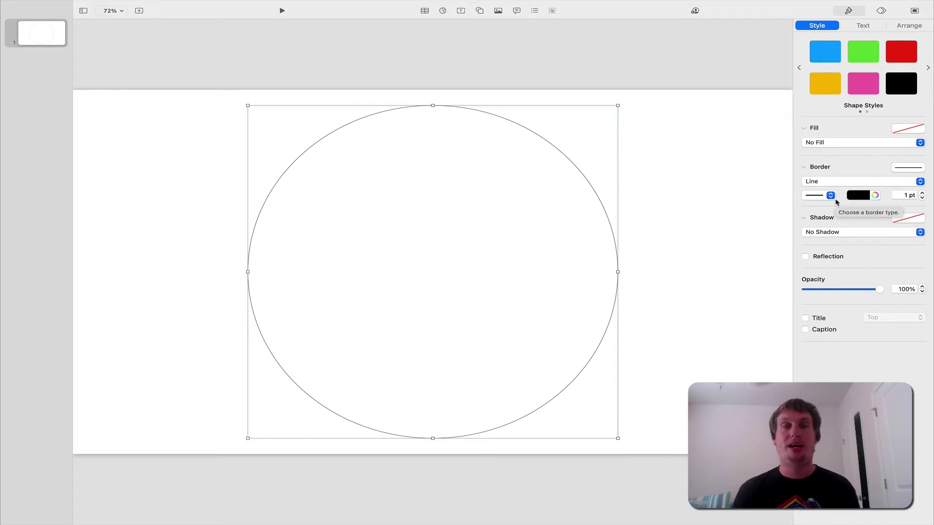
# Step: Set the circle's border width to 20 pt and its border colour to white
pyautogui.click(904, 195)
pyautogui.click(905, 195)
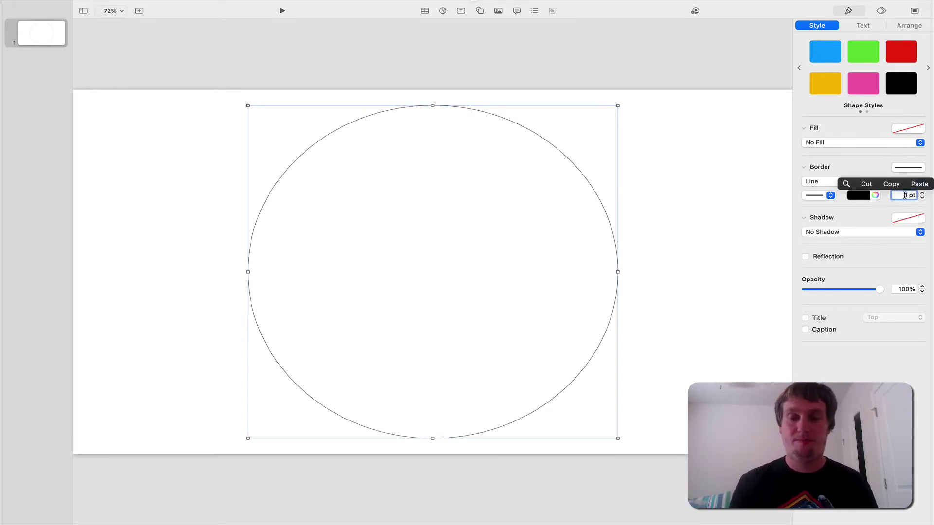
pyautogui.write('8')
pyautogui.press('Return')
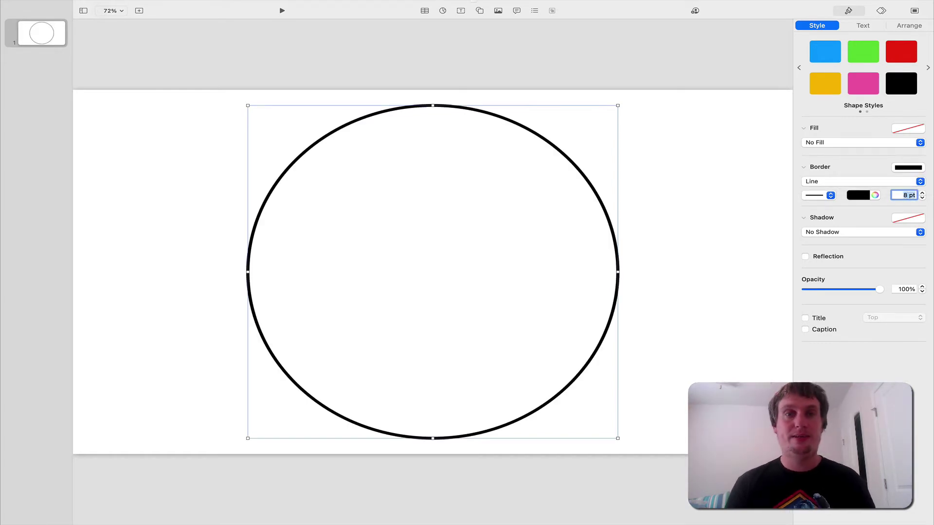
pyautogui.write('10')
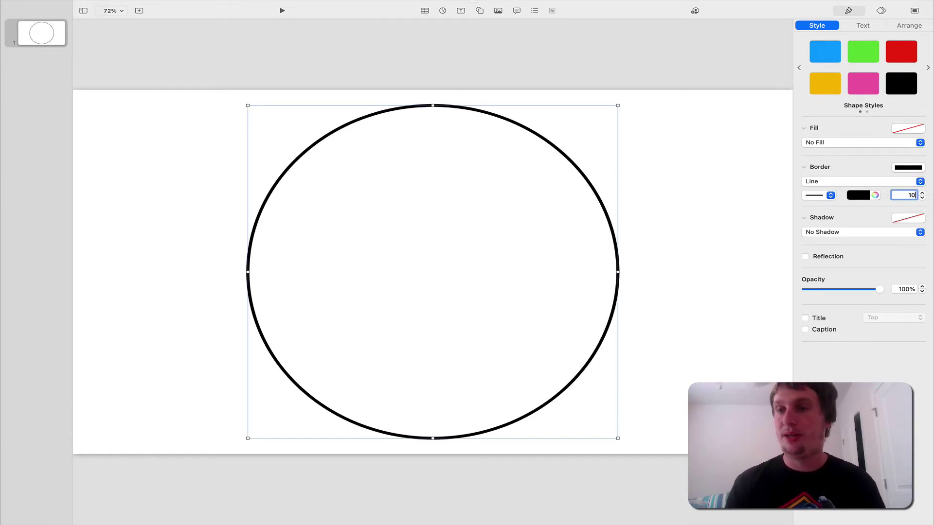
pyautogui.press('Return')
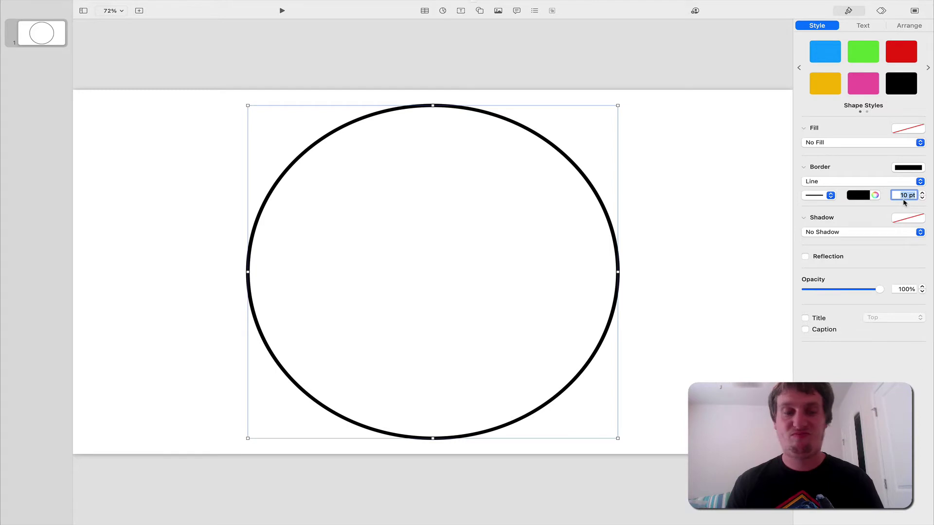
pyautogui.write('20')
pyautogui.press('Return')
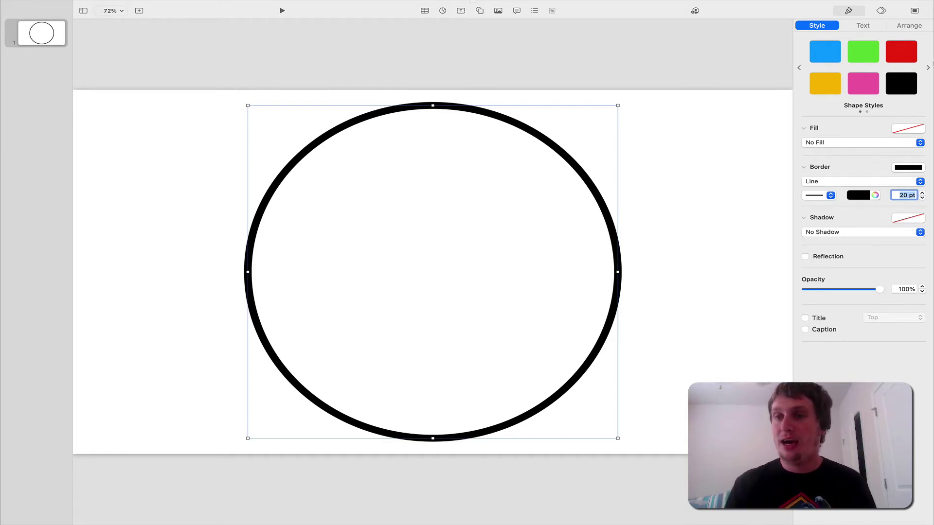
pyautogui.click(858, 195)
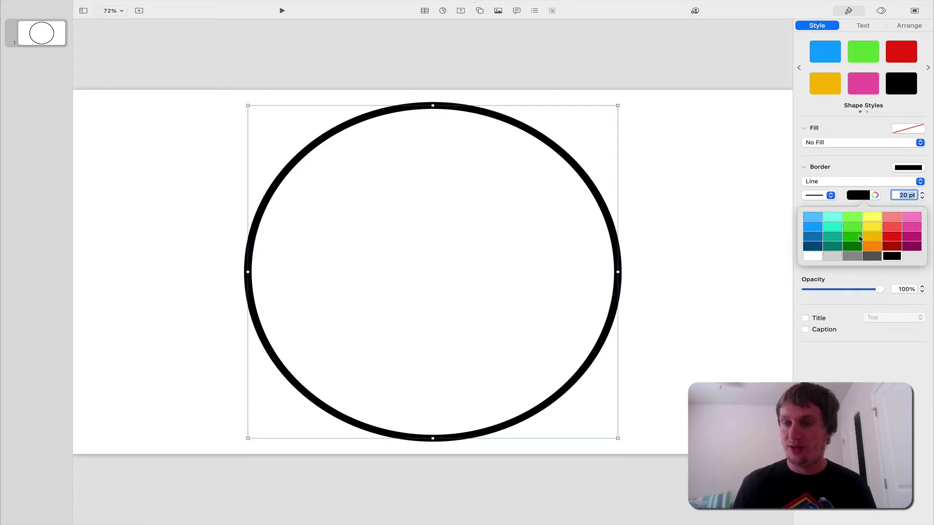
pyautogui.click(813, 256)
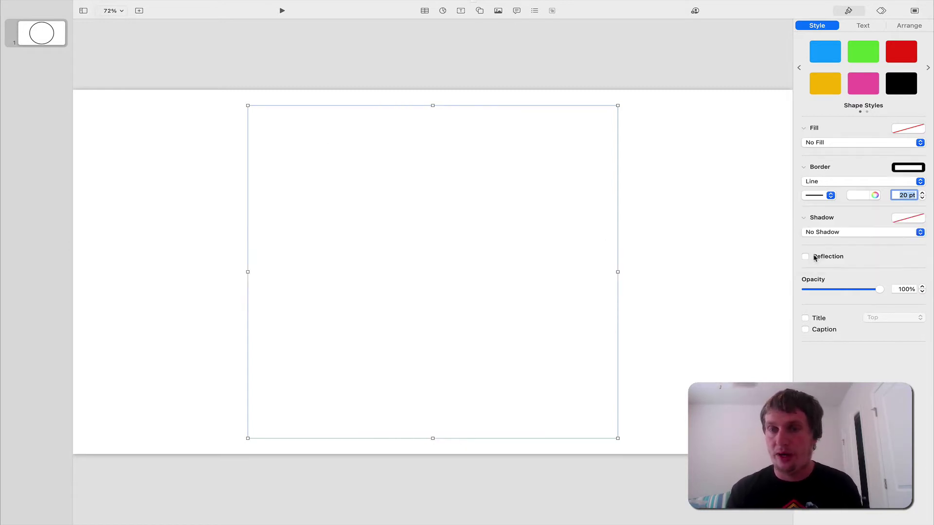
# Step: Set the slide background to No Fill
pyautogui.click(756, 246)
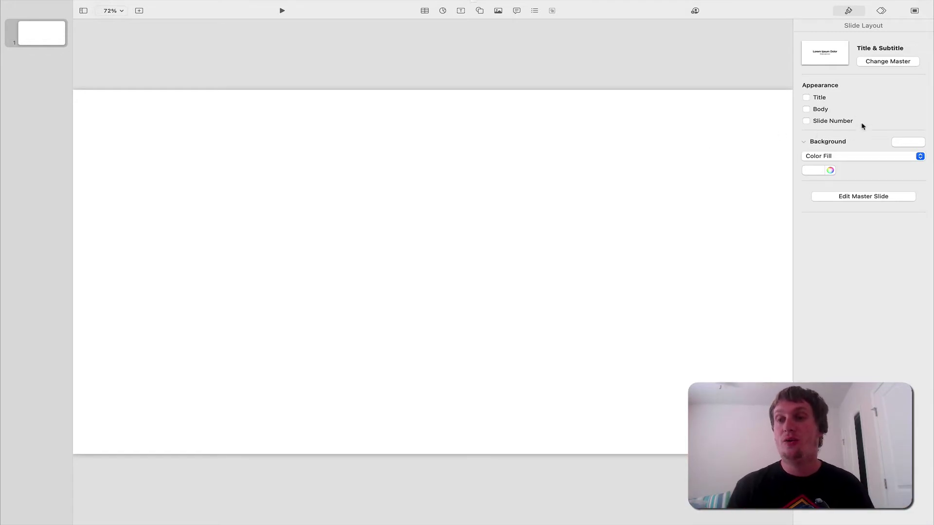
pyautogui.click(906, 142)
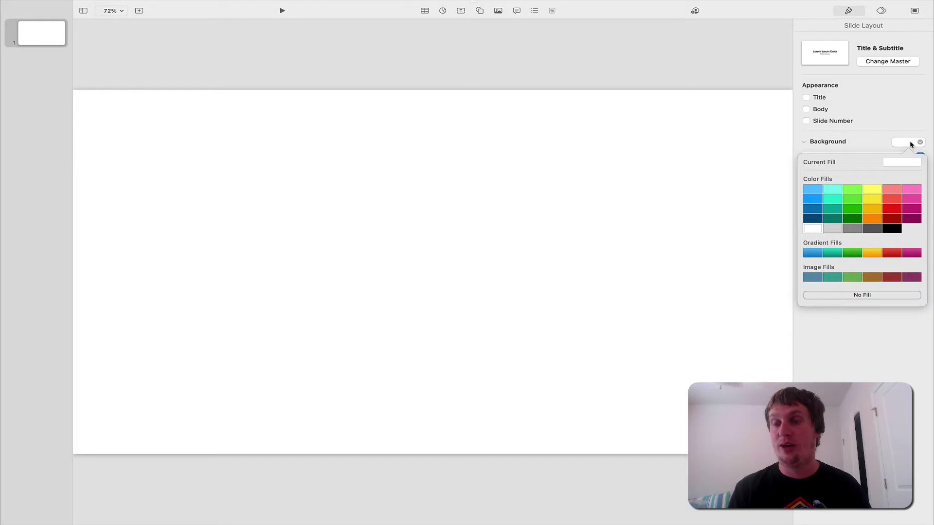
pyautogui.click(855, 294)
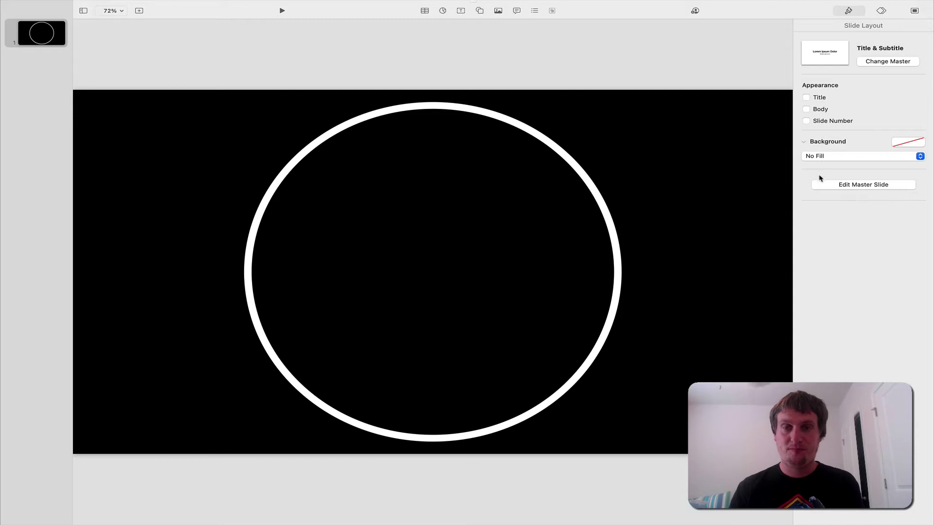
# Step: Duplicate the white circle and align the copy exactly over the original
pyautogui.click(607, 215)
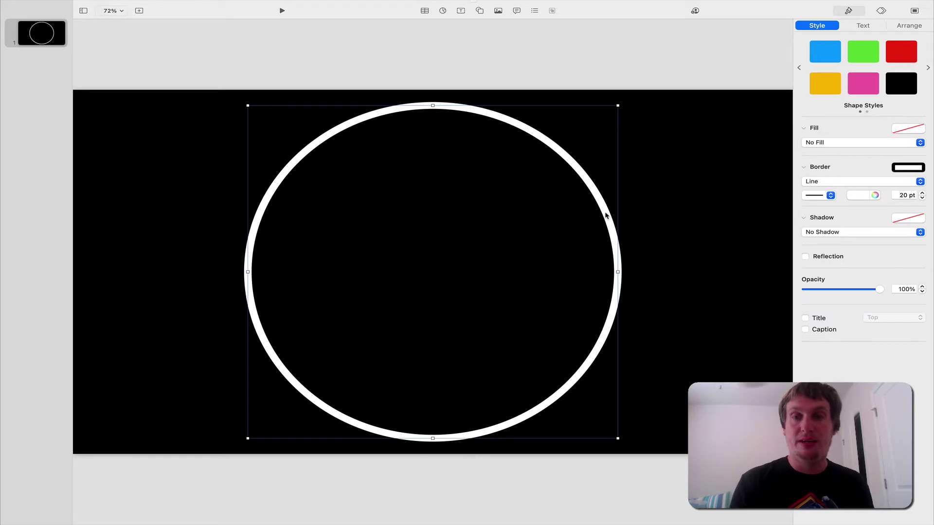
pyautogui.hotkey('shift', 'Right')
pyautogui.hotkey('shift', 'Down')
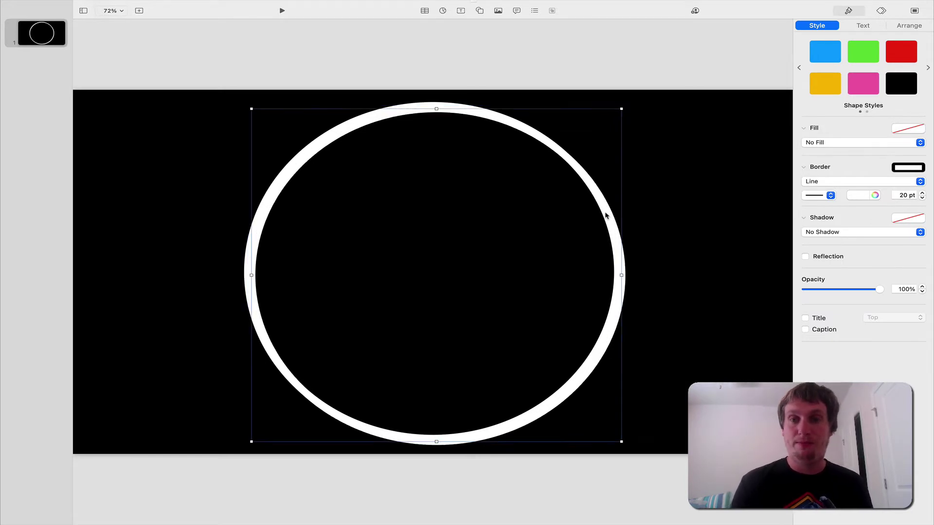
pyautogui.moveTo(607, 216); pyautogui.dragTo(604, 215)
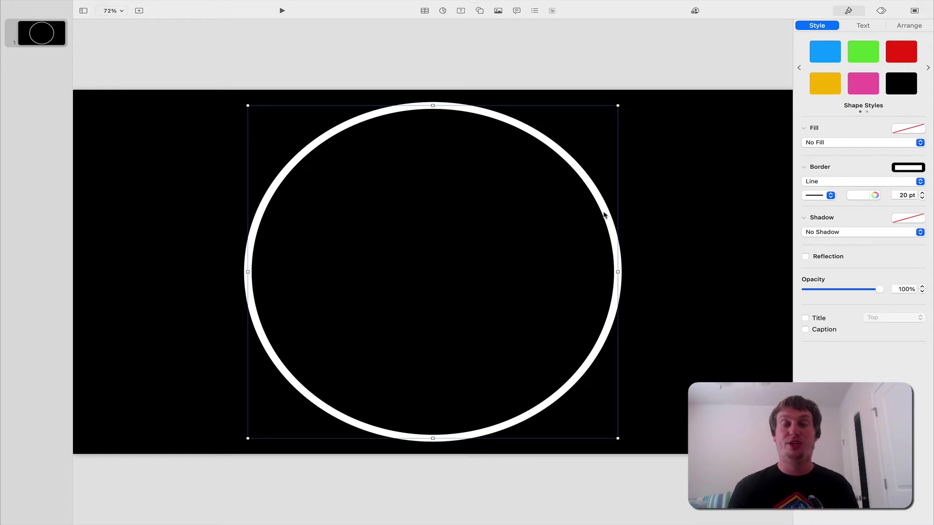
# Step: Colour the duplicate circle's border green and paste another white circle aligned exactly on top of it
pyautogui.click(858, 195)
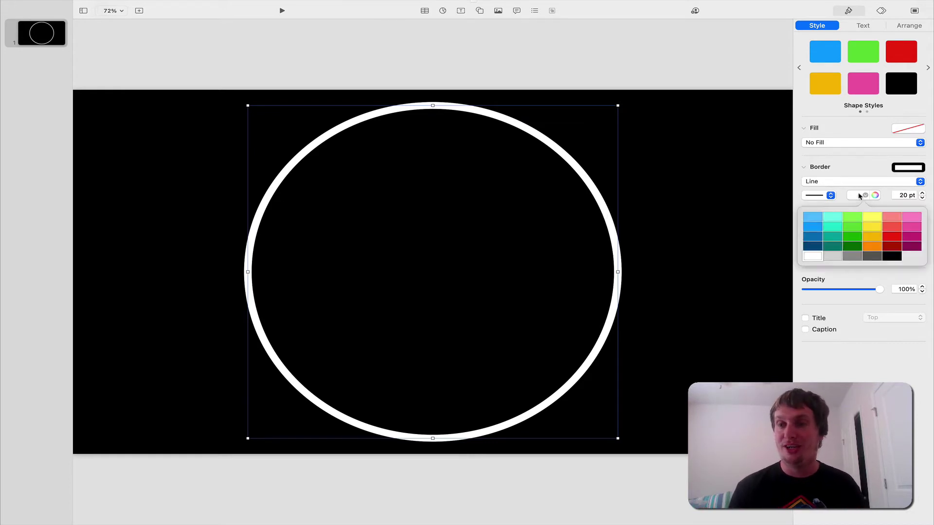
pyautogui.click(852, 240)
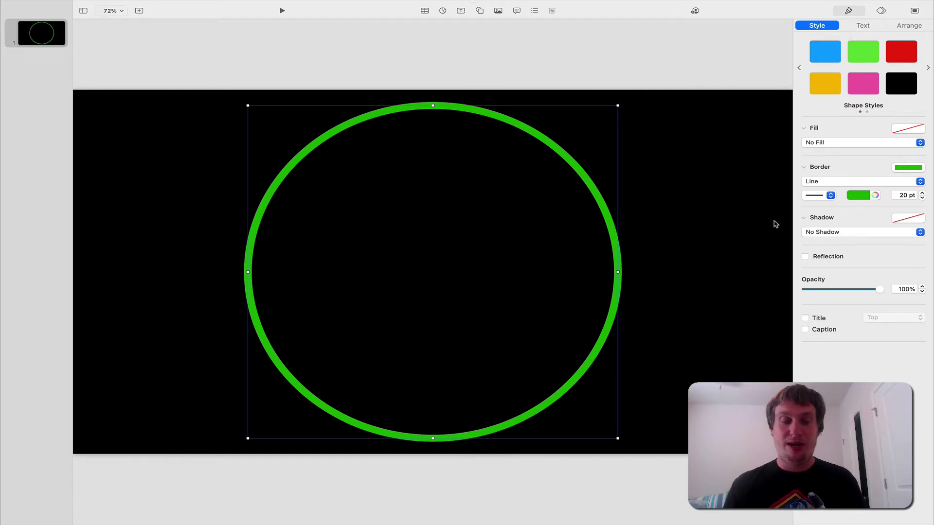
pyautogui.press('super+v')
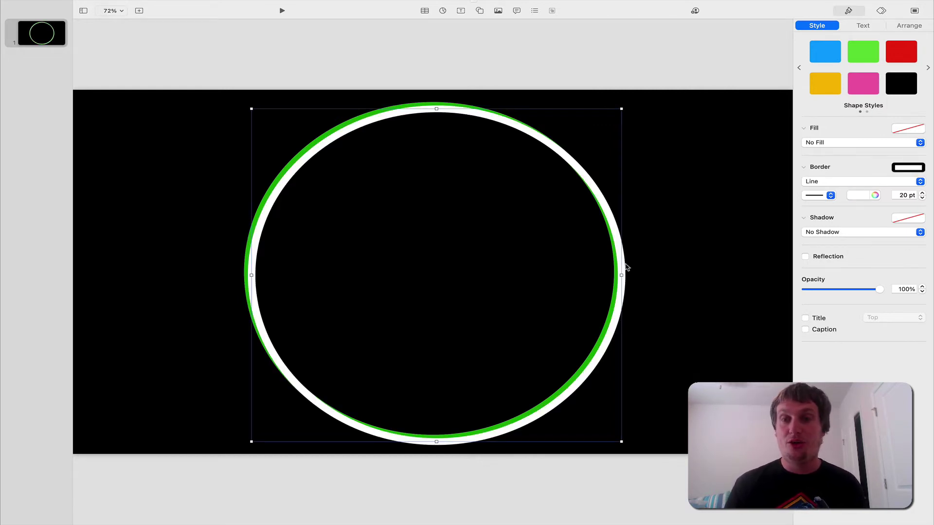
pyautogui.moveTo(626, 268); pyautogui.dragTo(624, 267)
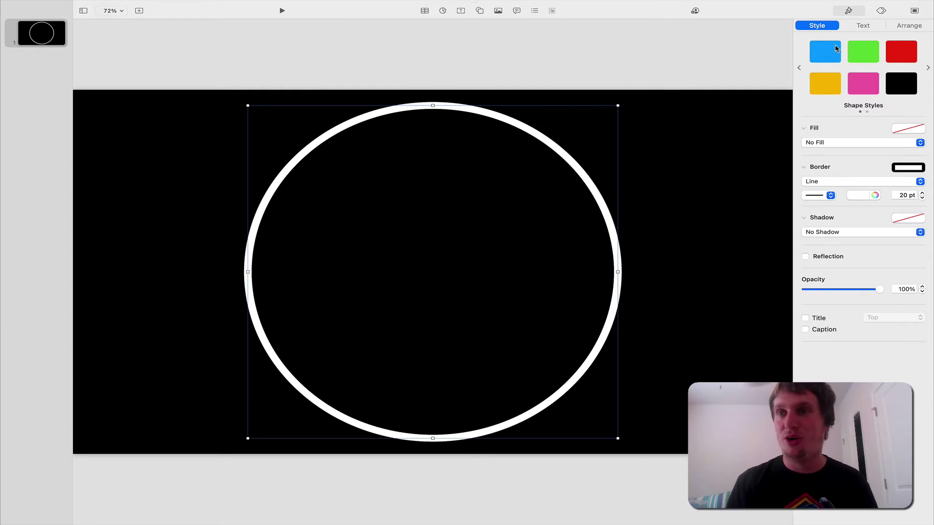
# Step: Display the animation settings and the list of objects on the slide
pyautogui.click(881, 10)
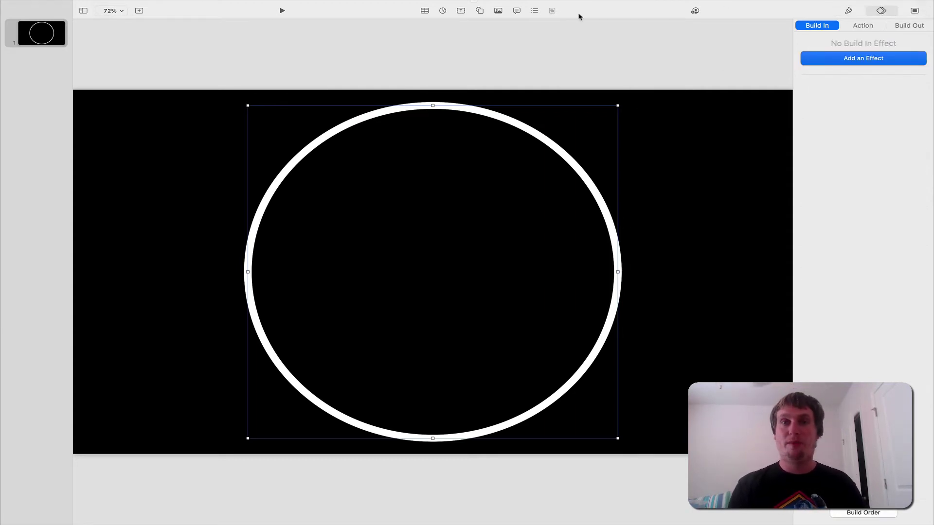
pyautogui.click(534, 10)
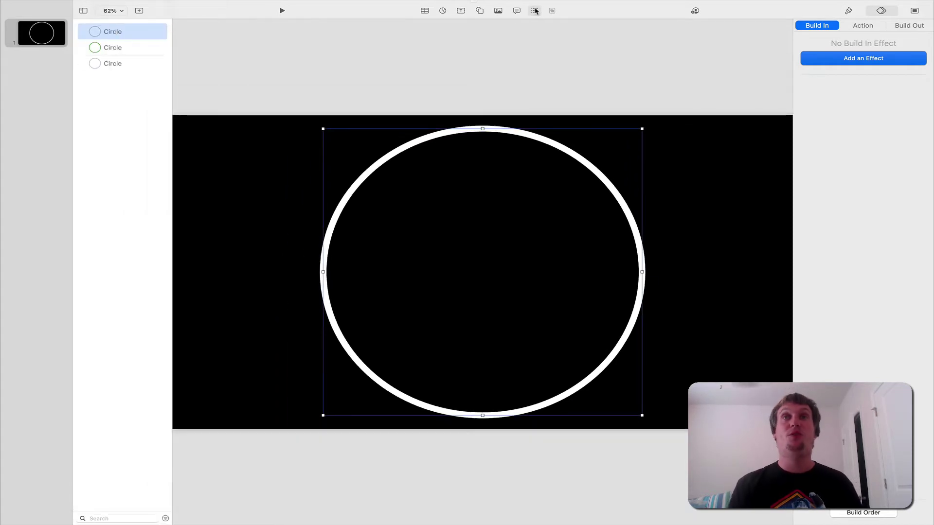
# Step: Examine the items available for customizing the toolbar, and leave the toolbar as it is
pyautogui.rightClick(566, 12)
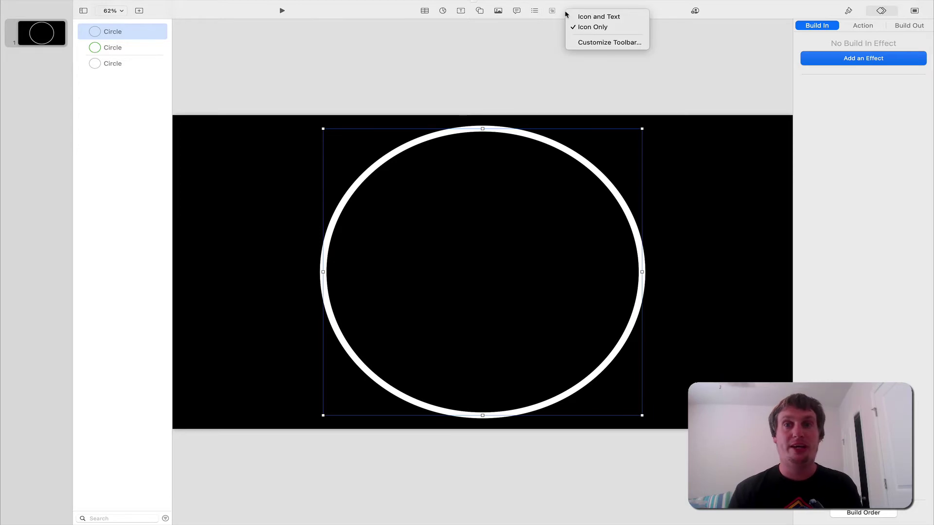
pyautogui.click(582, 43)
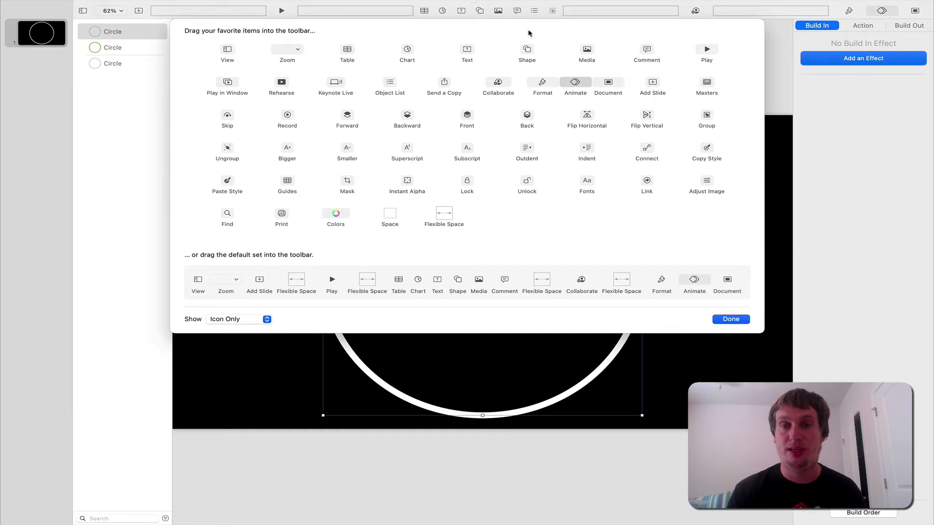
pyautogui.click(731, 320)
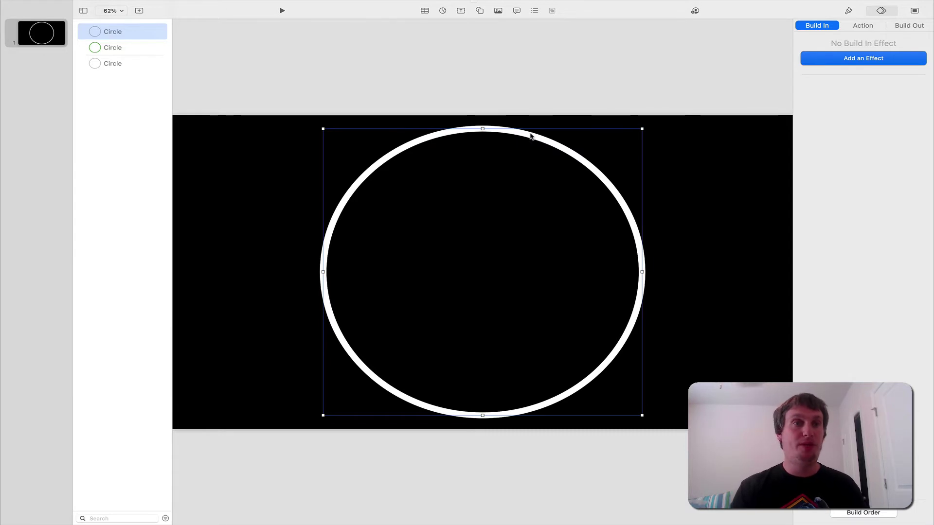
# Step: Add a Scale build-in effect to the green circle and set its direction to Down
pyautogui.click(108, 50)
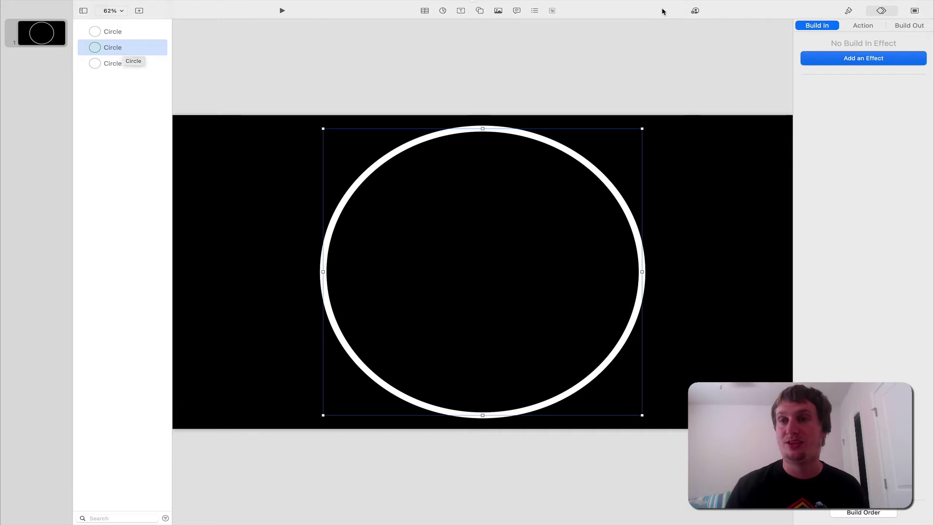
pyautogui.click(841, 60)
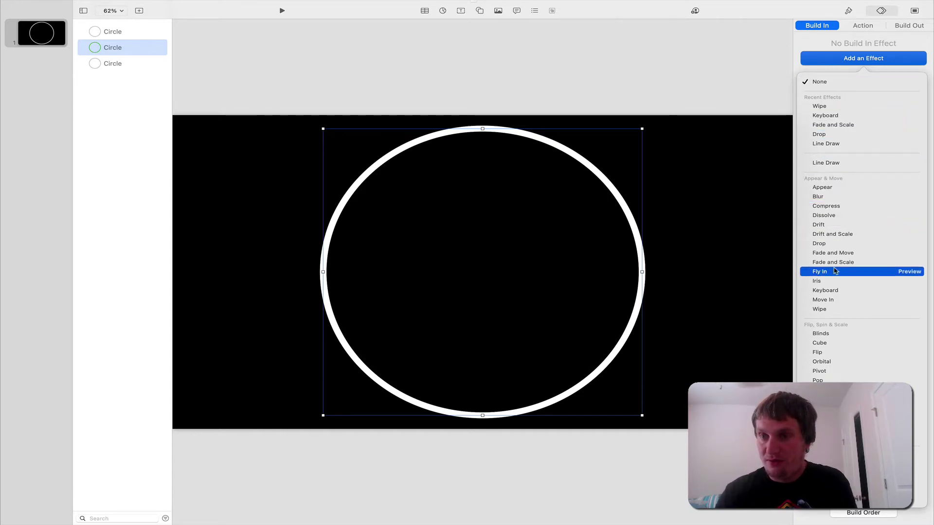
pyautogui.click(822, 390)
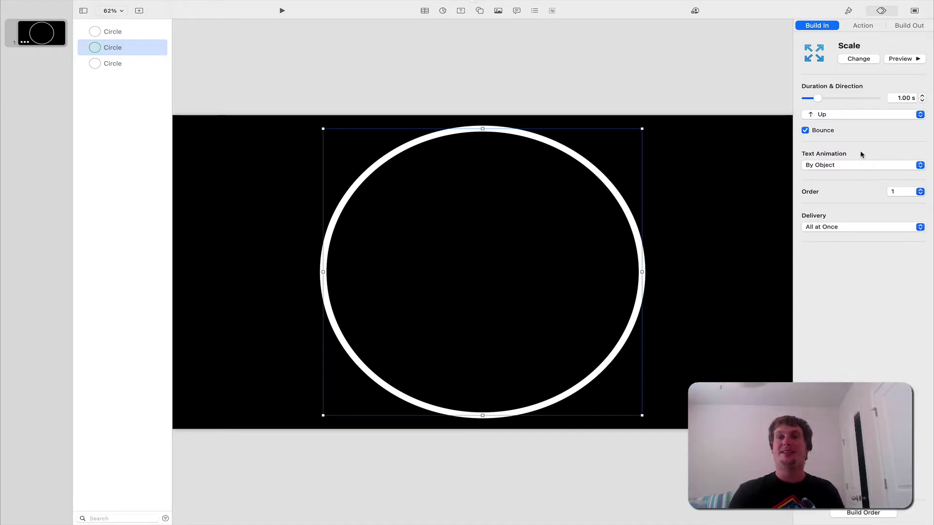
pyautogui.click(845, 115)
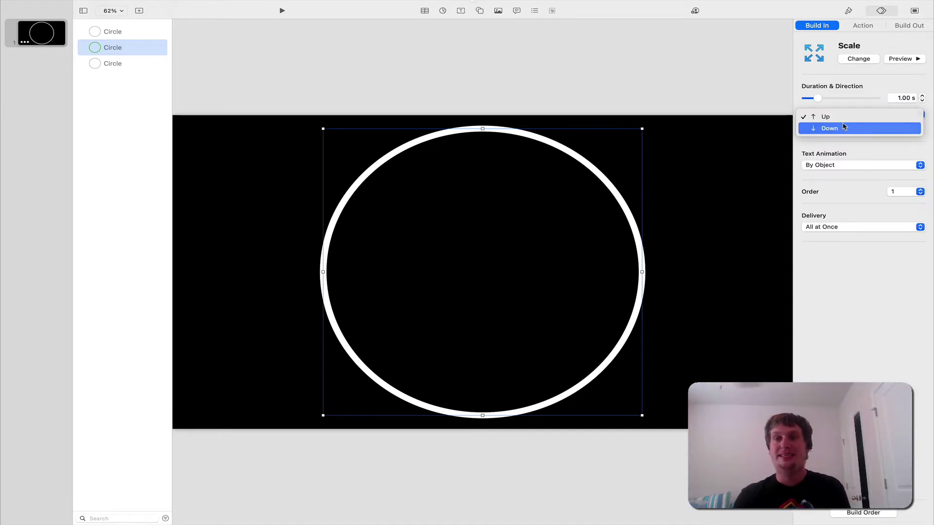
pyautogui.click(843, 127)
# Step: Turn off the bounce for the green circle's Scale effect, previewing the animation before and after
pyautogui.click(866, 59)
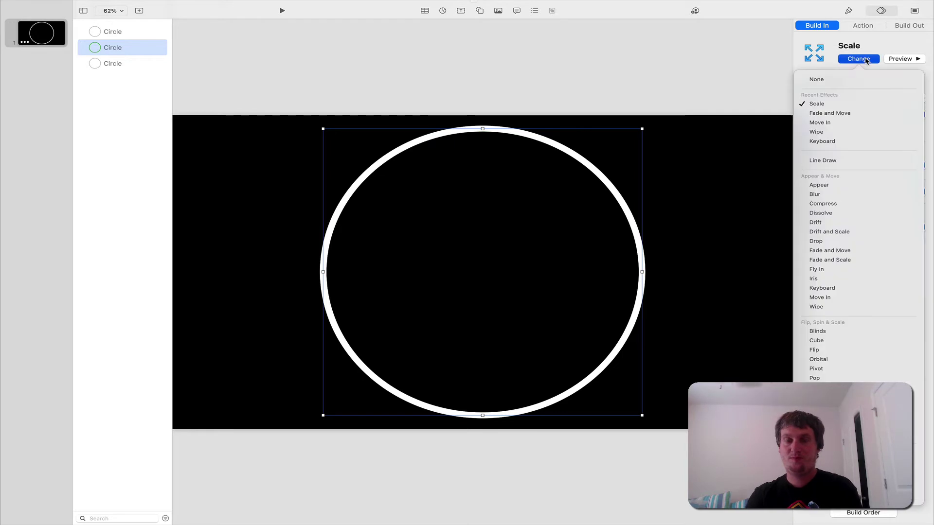
pyautogui.click(866, 59)
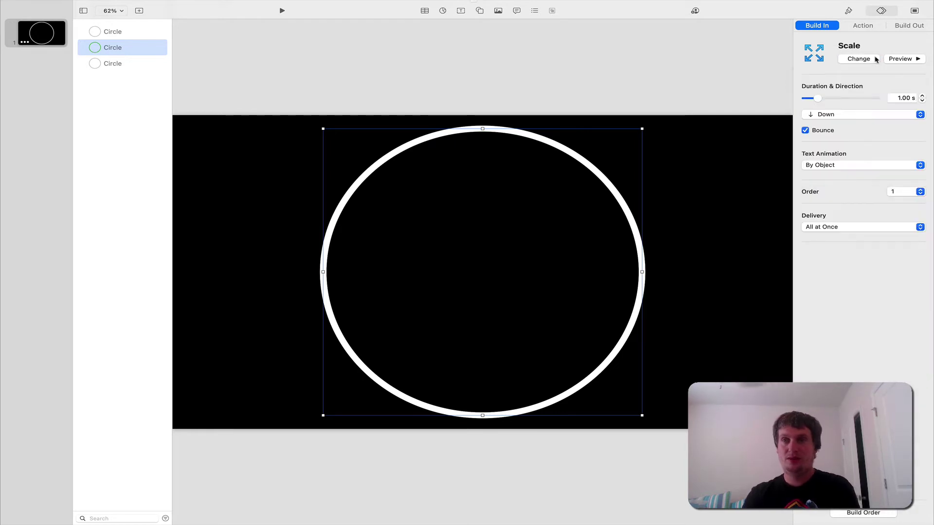
pyautogui.click(906, 58)
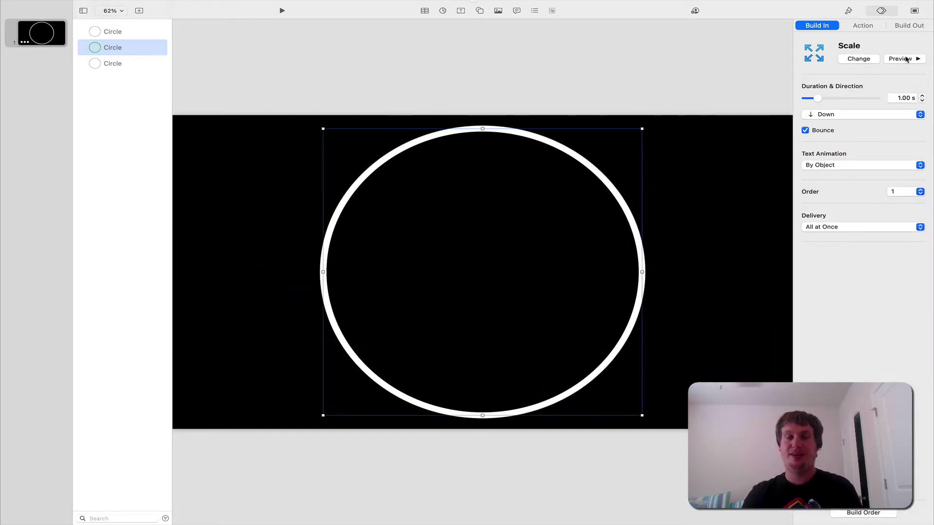
pyautogui.click(806, 130)
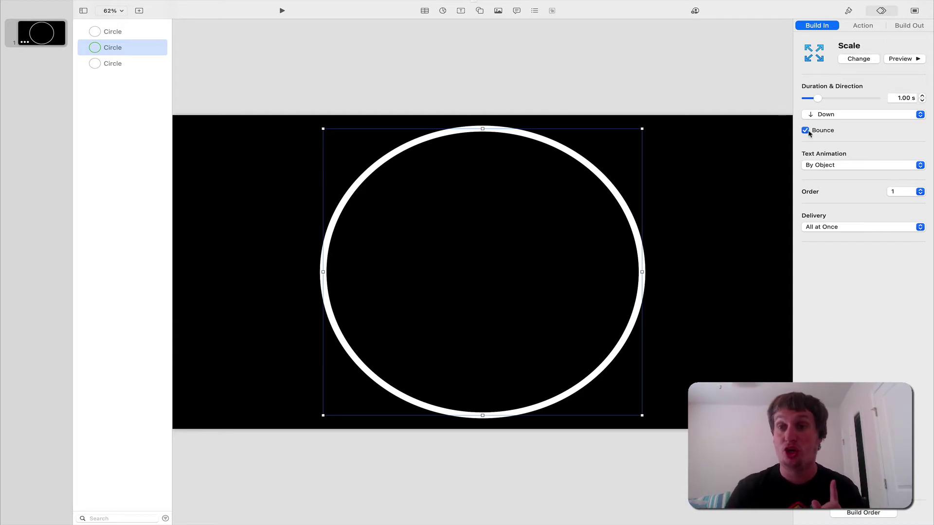
pyautogui.click(915, 60)
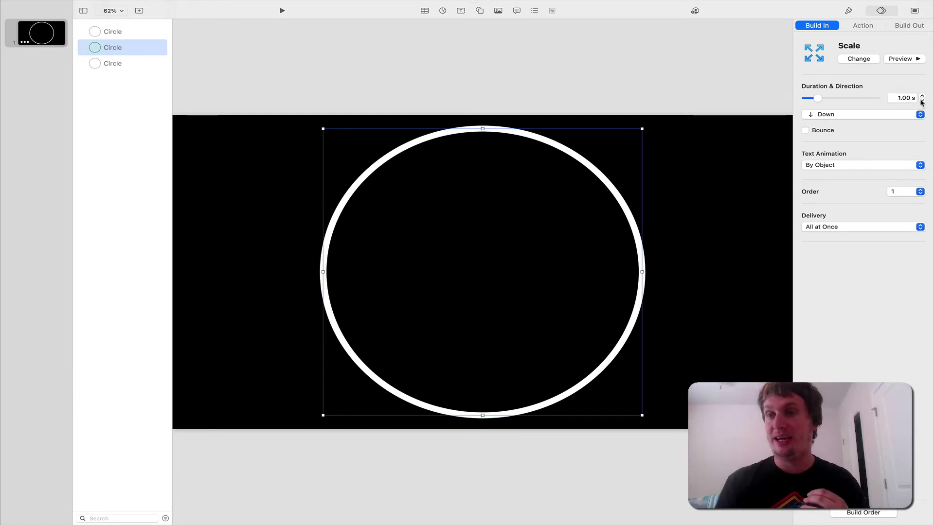
# Step: Add a Scale build-in effect to the topmost white circle with direction Down and a duration of 1.00 s
pyautogui.click(625, 208)
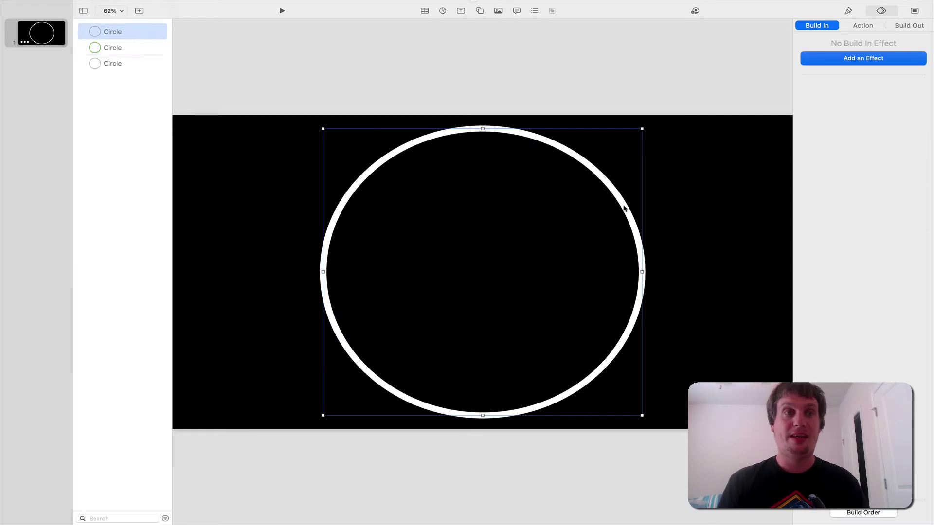
pyautogui.click(848, 59)
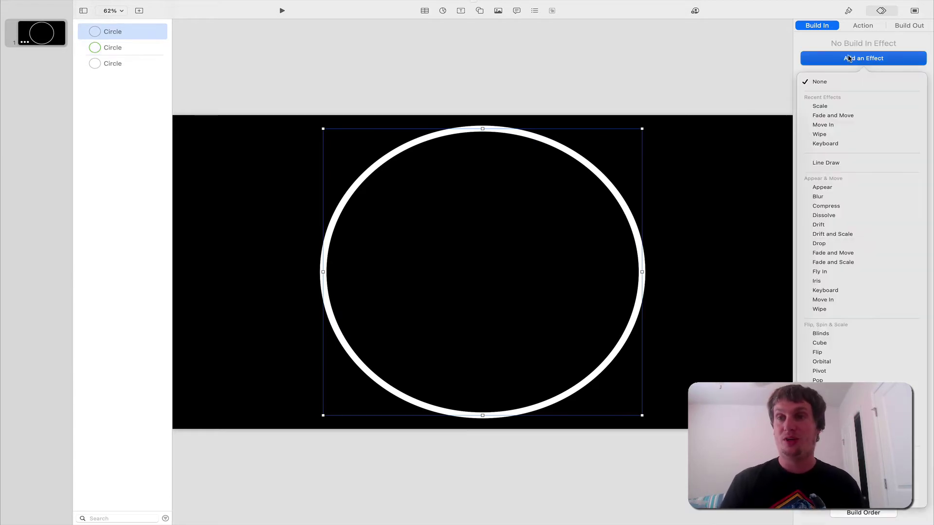
pyautogui.click(838, 106)
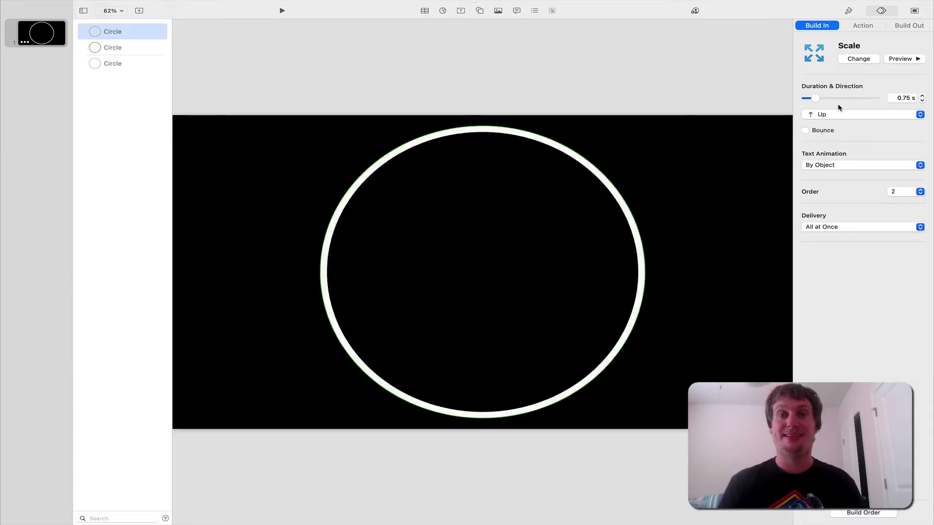
pyautogui.click(838, 115)
pyautogui.click(827, 127)
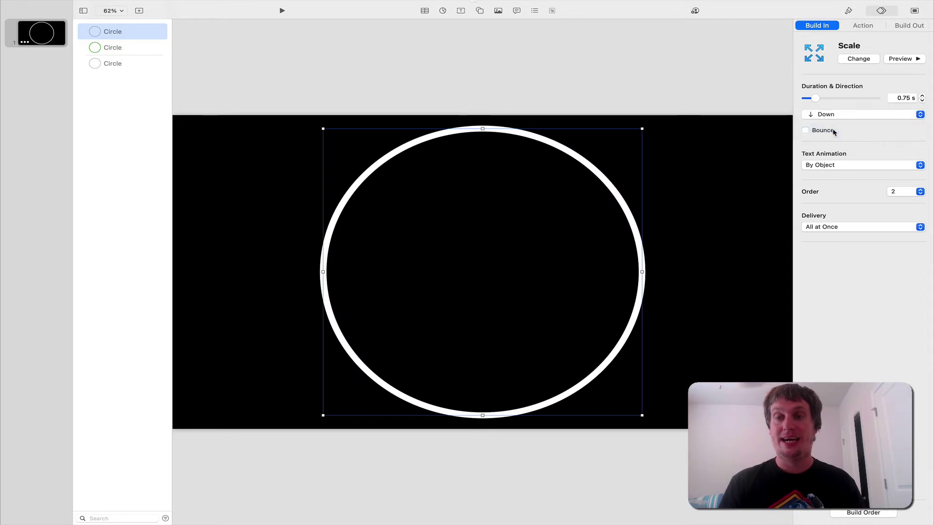
pyautogui.click(921, 96)
pyautogui.click(921, 96)
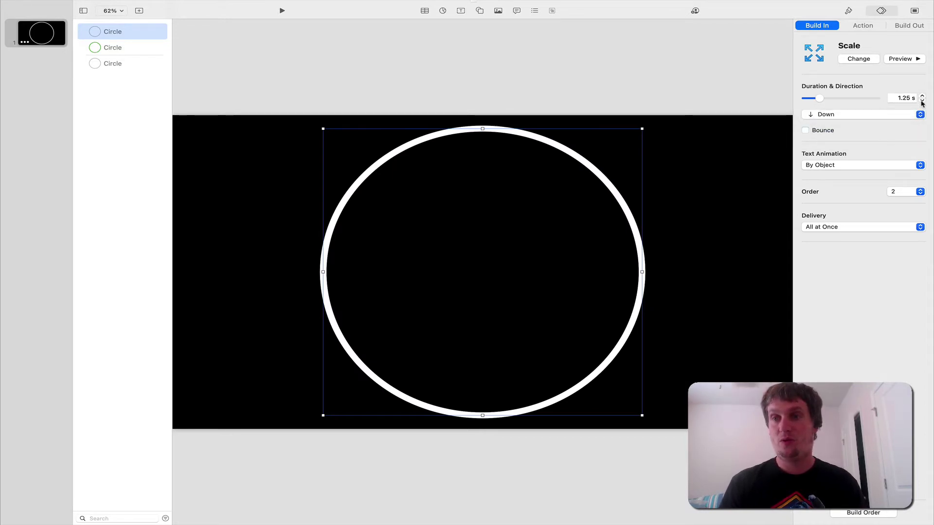
pyautogui.click(922, 100)
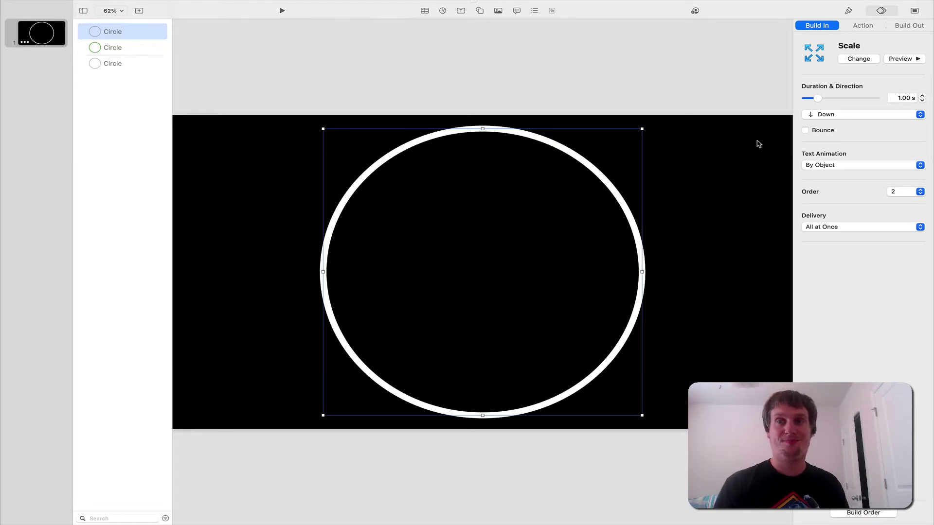
# Step: Group the second circle's build with the first in the build order and preview the sequence
pyautogui.click(728, 95)
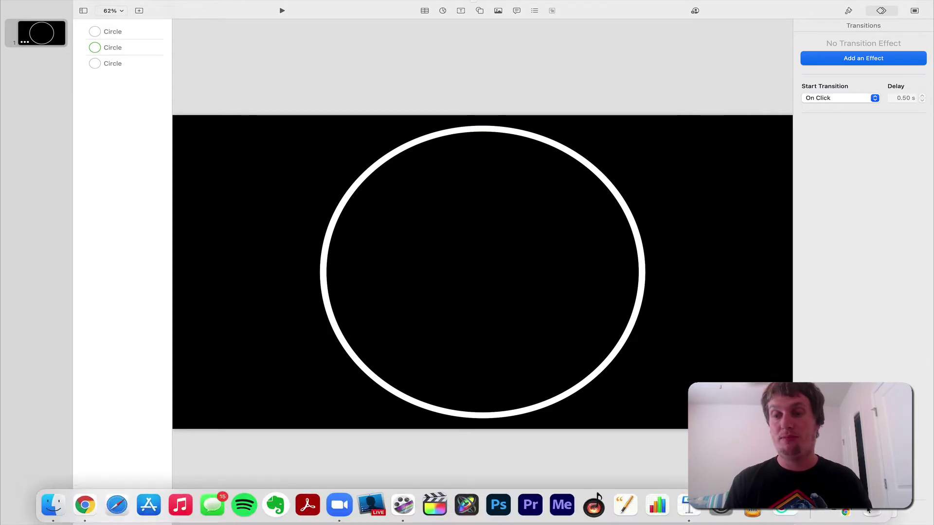
pyautogui.click(877, 512)
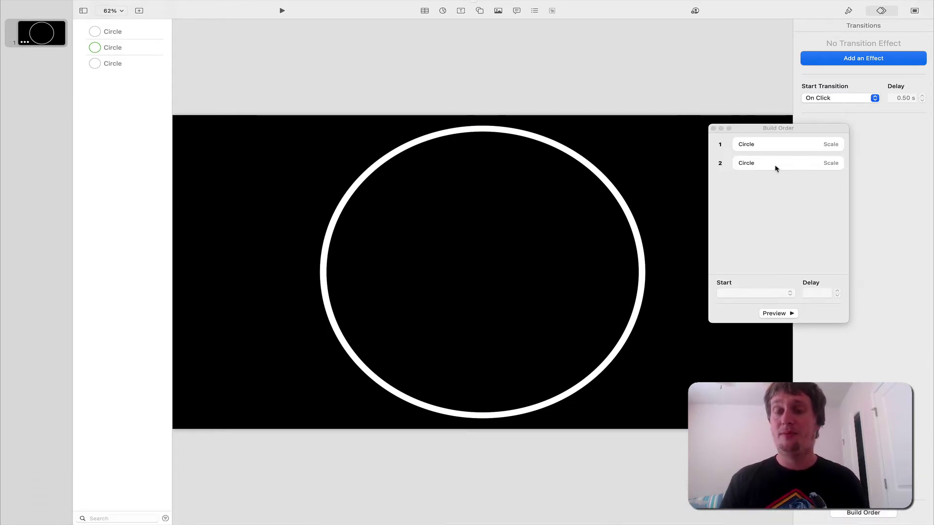
pyautogui.moveTo(775, 168); pyautogui.dragTo(774, 148)
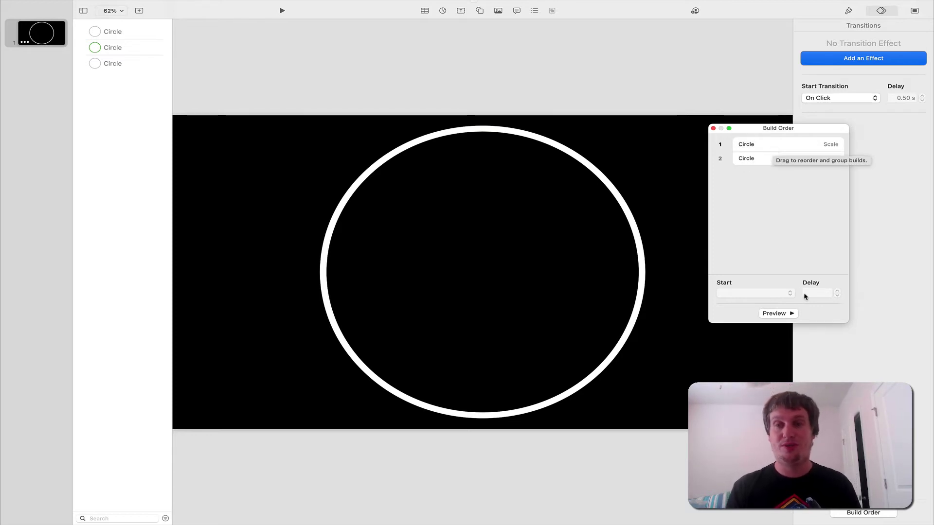
pyautogui.click(782, 314)
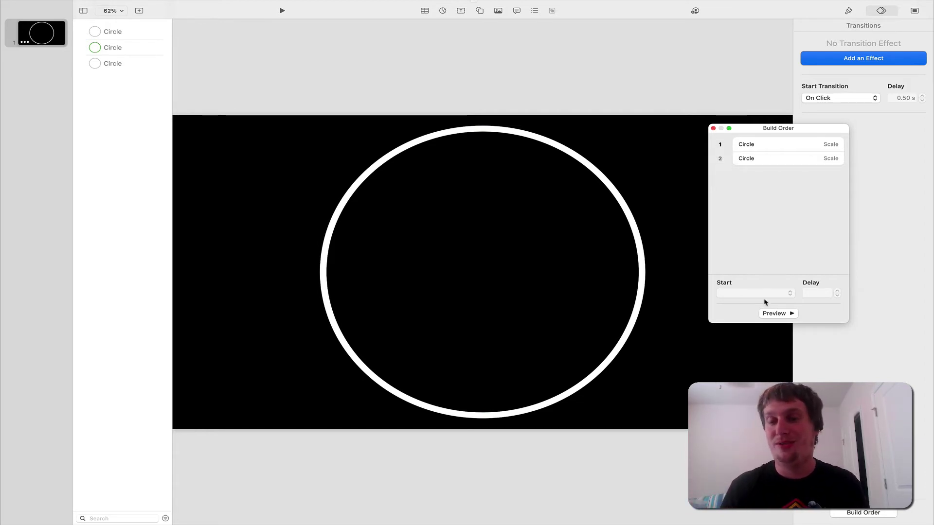
pyautogui.click(713, 129)
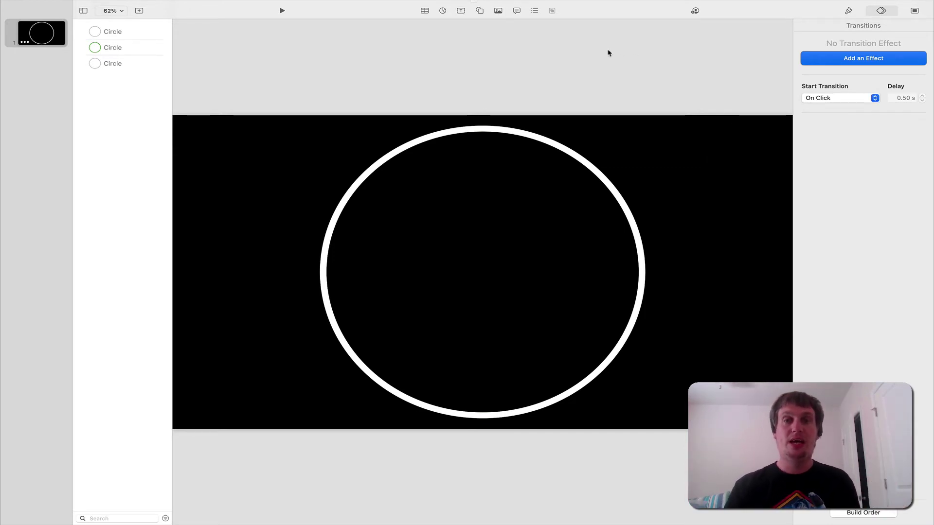
# Step: Start a movie export and set the delays before the next slide and next build to 0 seconds
pyautogui.click(74, 6)
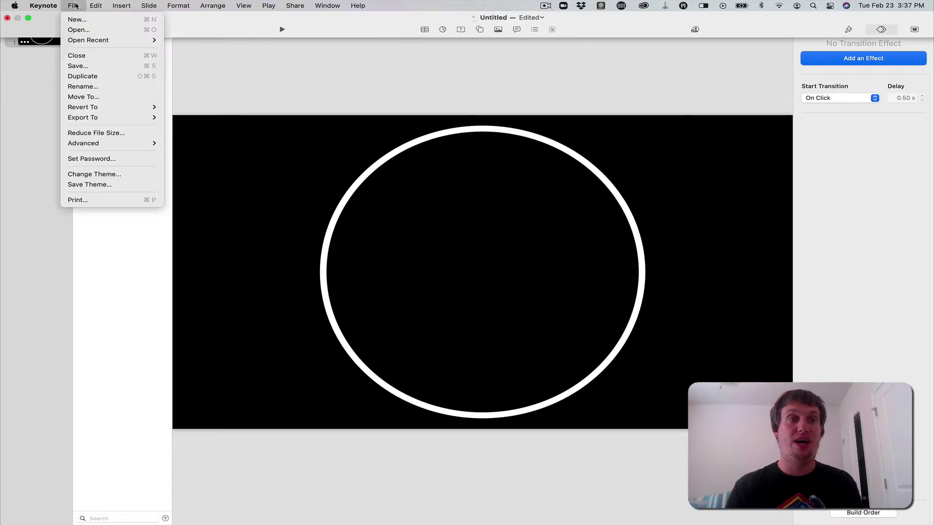
pyautogui.moveTo(102, 122)
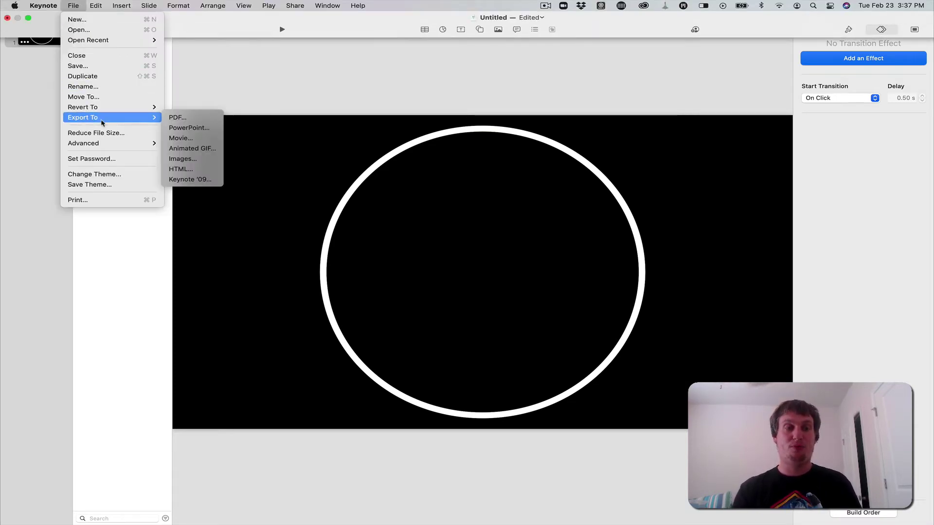
pyautogui.click(180, 139)
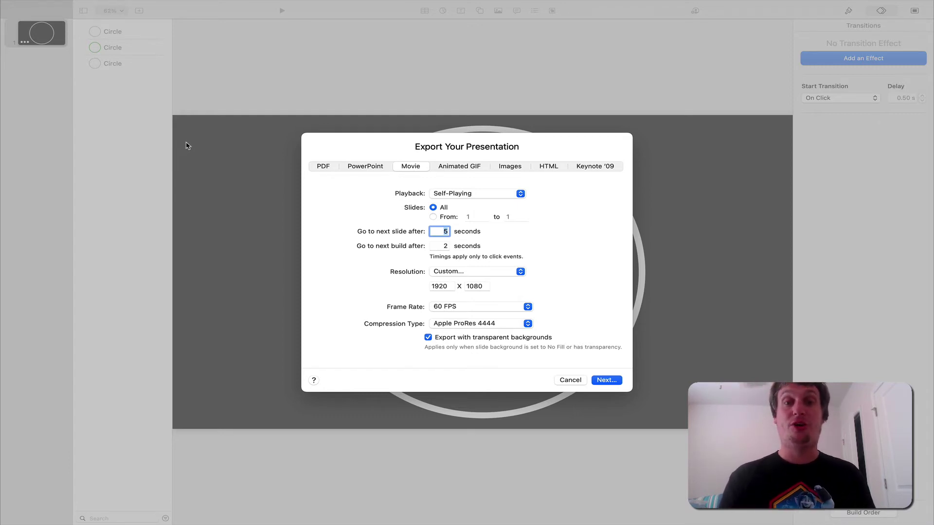
pyautogui.press('Tab')
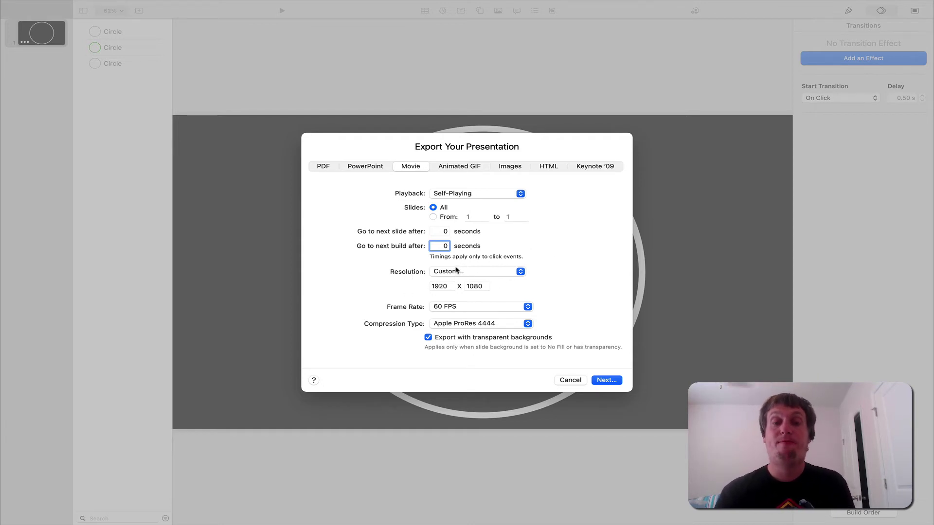
# Step: Review the resolution and compression choices for the movie, keeping Custom and Apple ProRes 4444
pyautogui.click(458, 272)
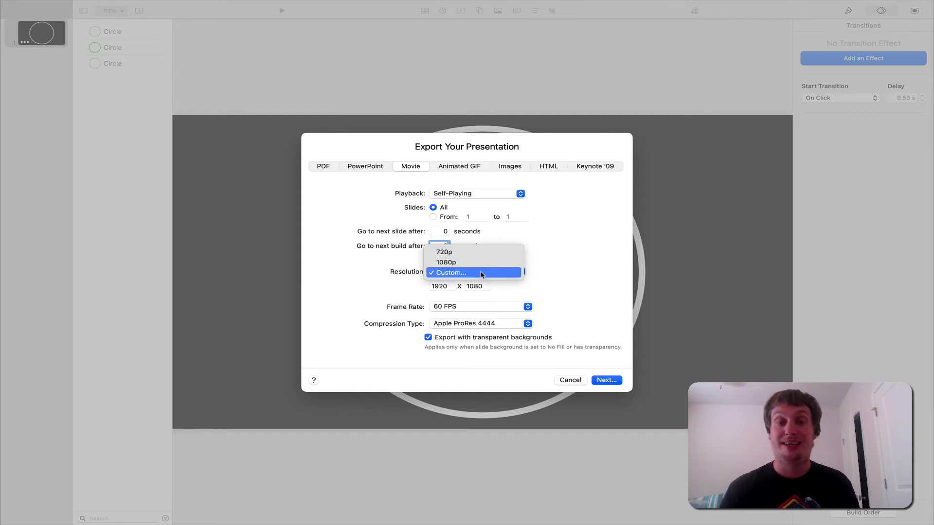
pyautogui.click(588, 282)
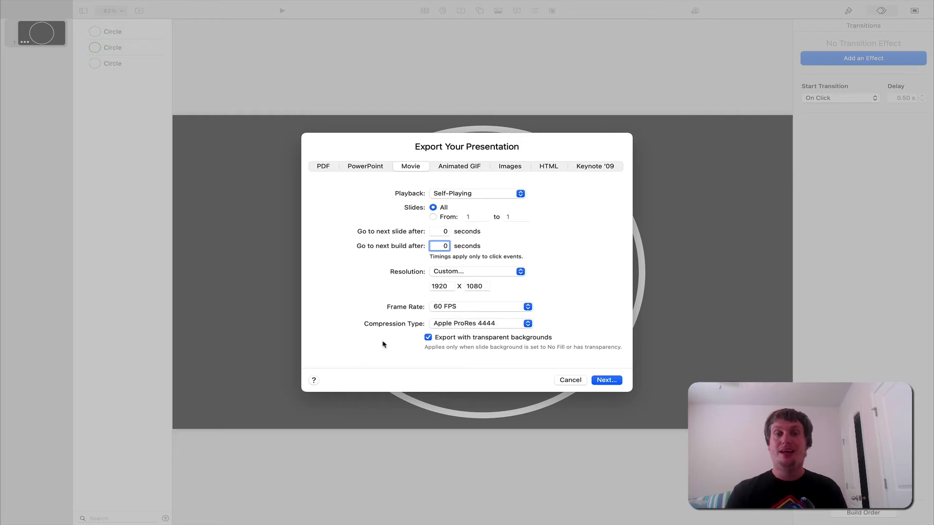
pyautogui.click(471, 325)
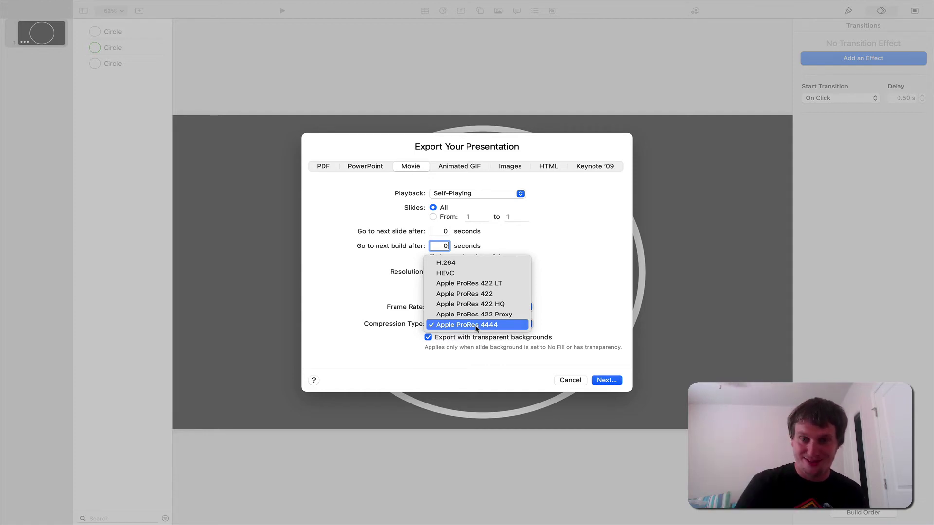
pyautogui.click(615, 298)
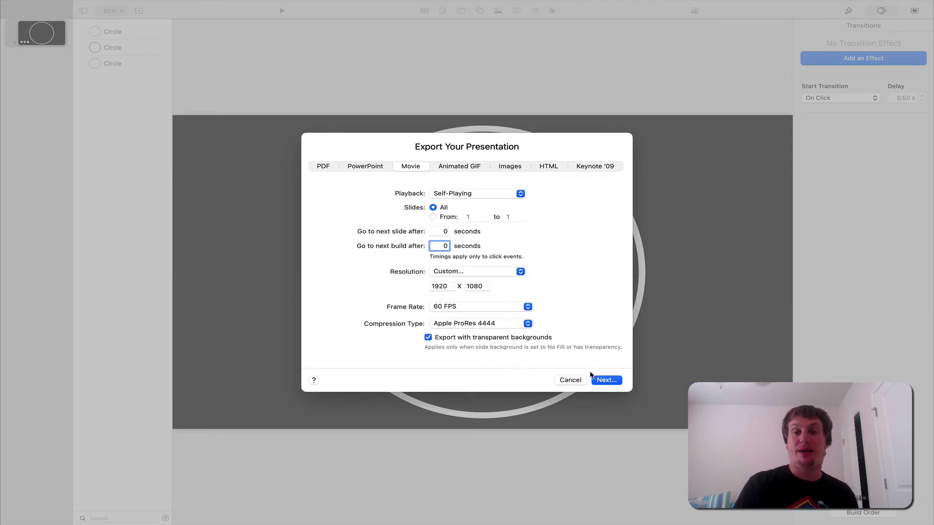
# Step: Export the movie to the Documents folder under the name Countdown Demo
pyautogui.click(606, 381)
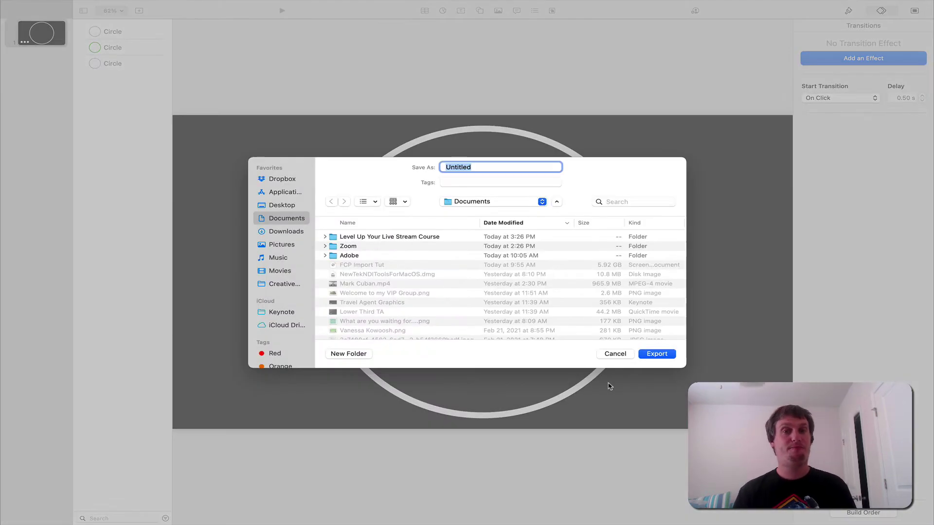
pyautogui.write('Countdown Demo')
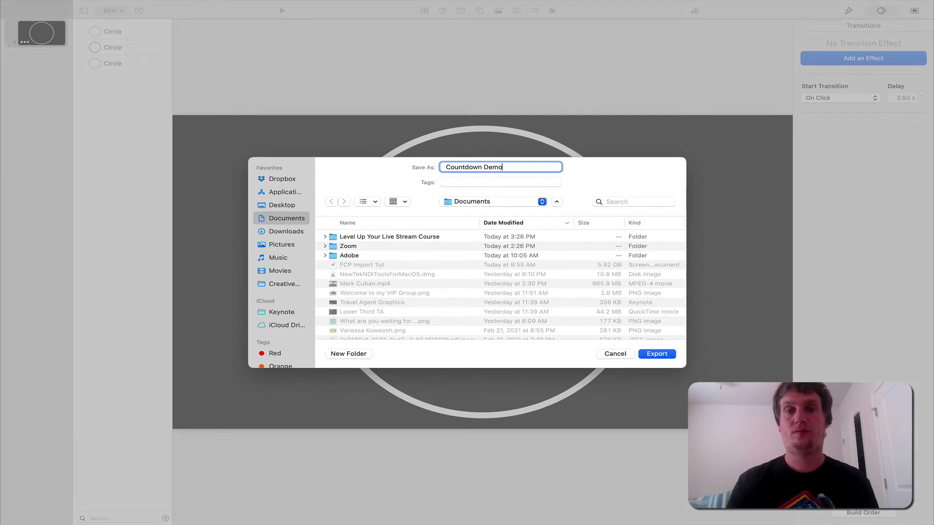
pyautogui.press('Return')
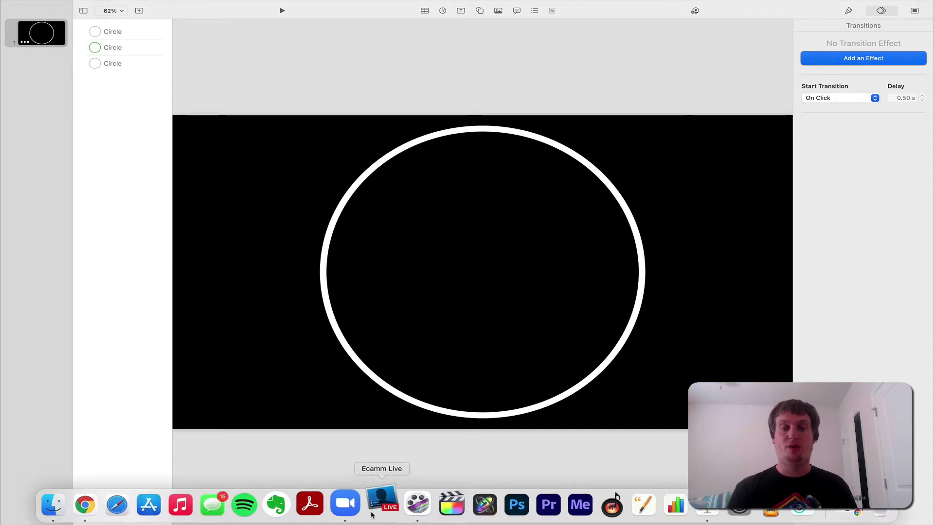
# Step: Switch to Ecamm Live and show the Main Camera scene of the Pampered Chef Party folder
pyautogui.click(373, 514)
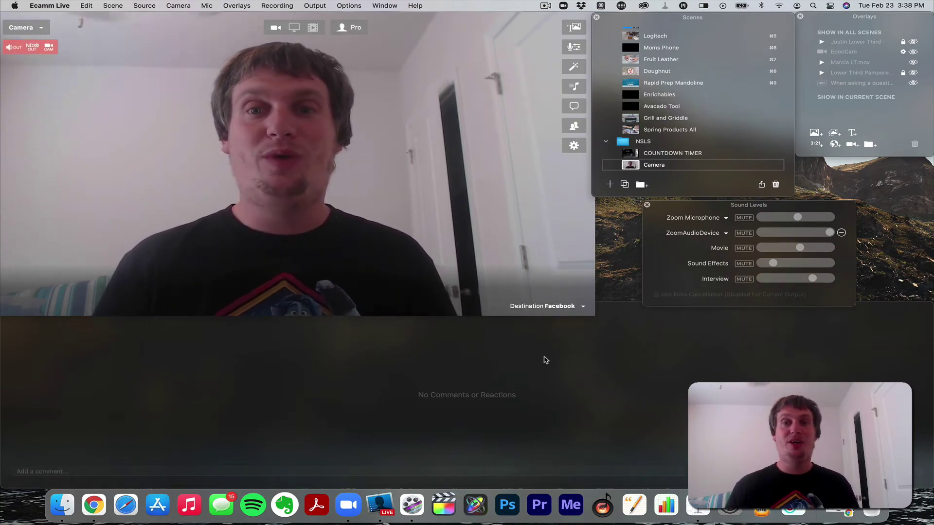
pyautogui.scroll(-5, 713, 148)
pyautogui.scroll(-10, 713, 148)
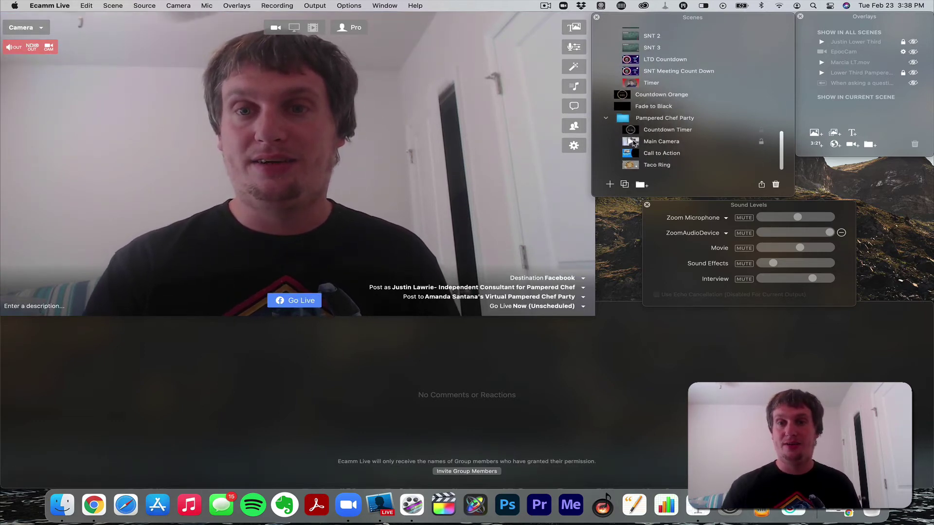
pyautogui.click(640, 141)
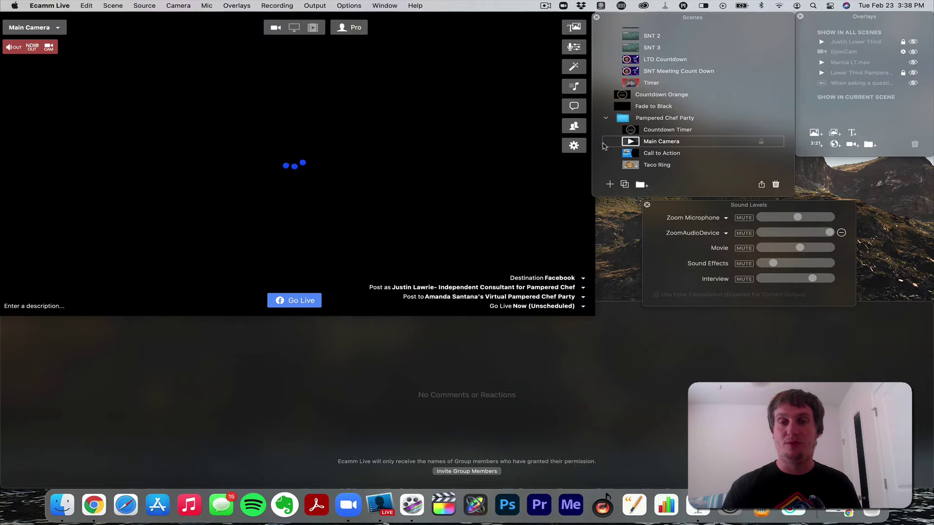
pyautogui.moveTo(468, 220)
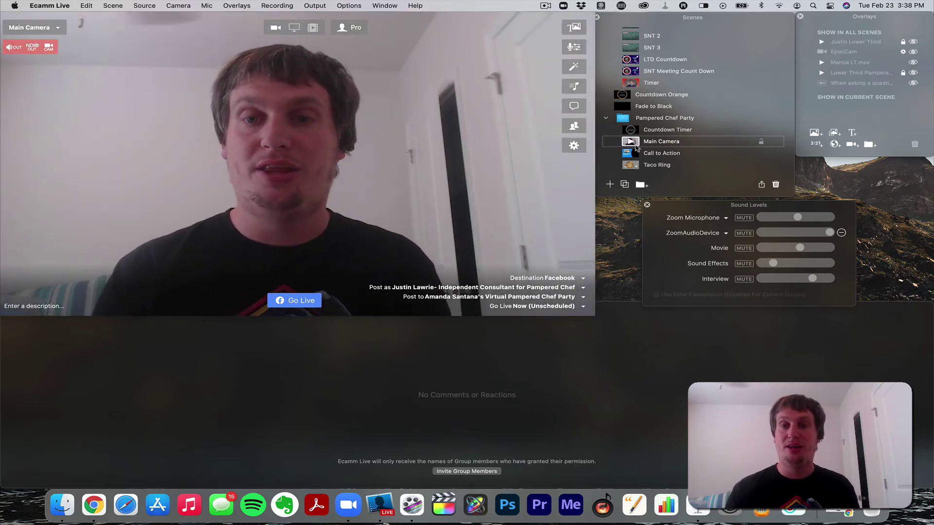
# Step: Create a new scene named Countdown directly below the Fade to Black scene
pyautogui.scroll(-2, 632, 146)
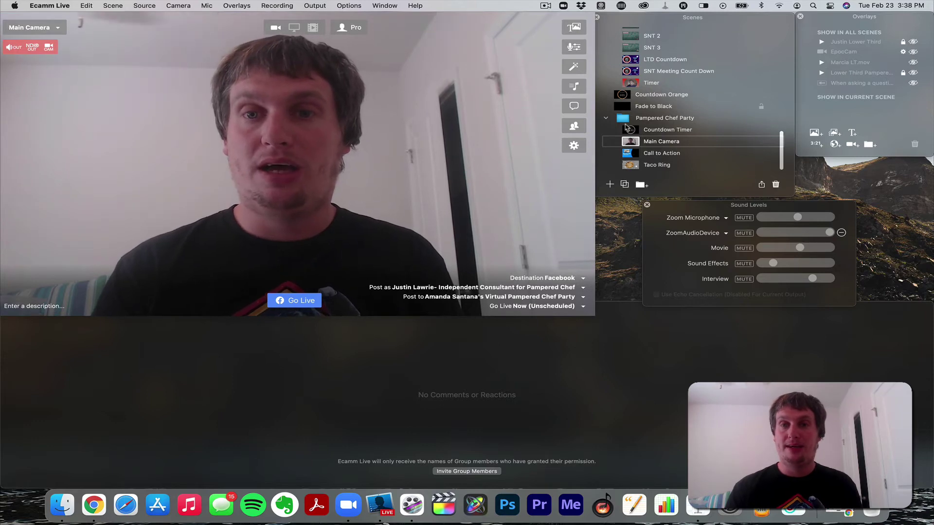
pyautogui.click(623, 107)
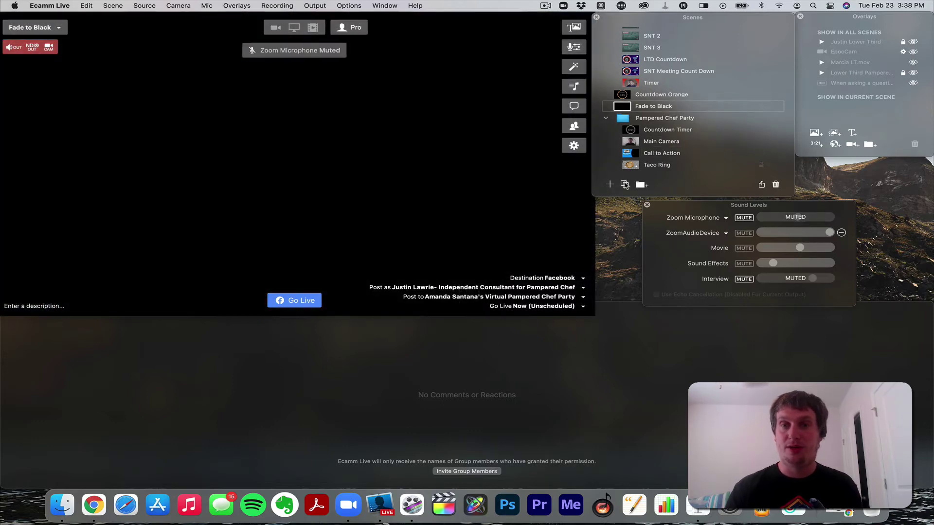
pyautogui.click(610, 185)
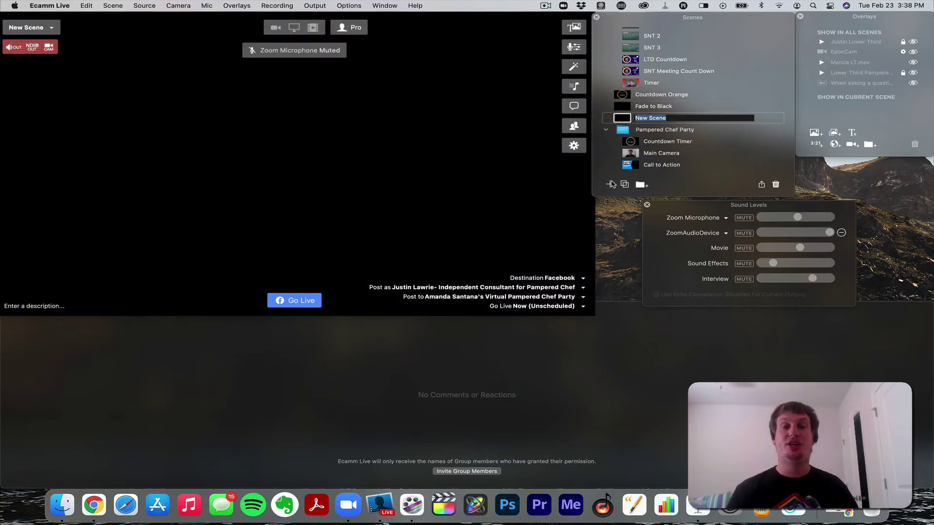
pyautogui.write('C')
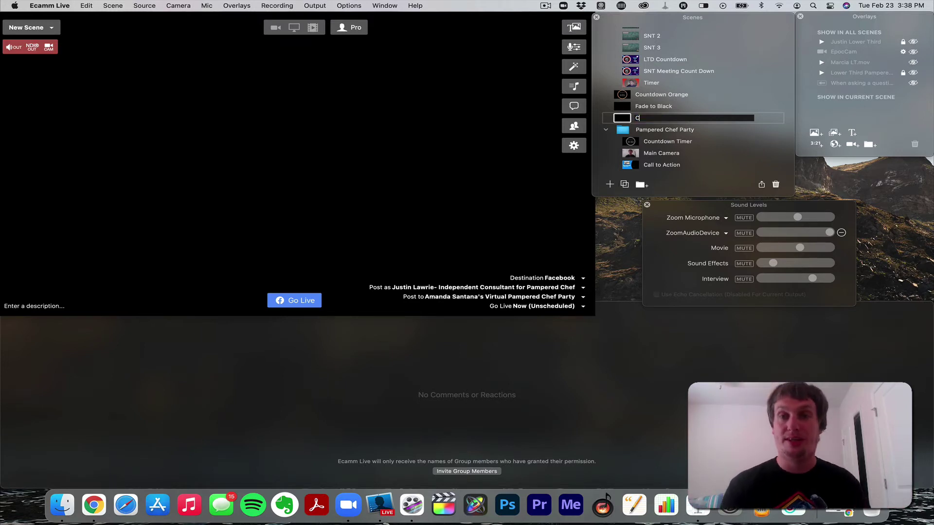
pyautogui.write('ountdown')
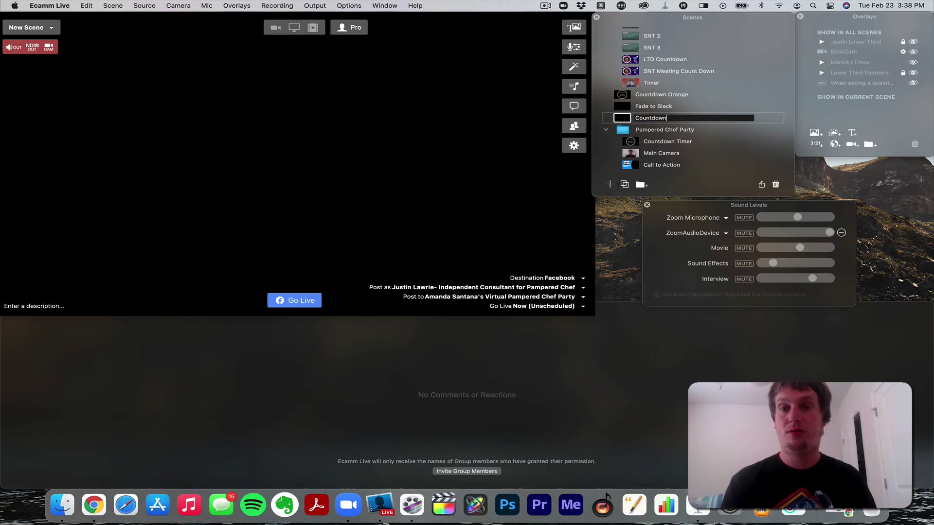
pyautogui.press('Return')
# Step: Set the Countdown scene's video source to the HD Pro C920 #2 camera
pyautogui.moveTo(427, 169)
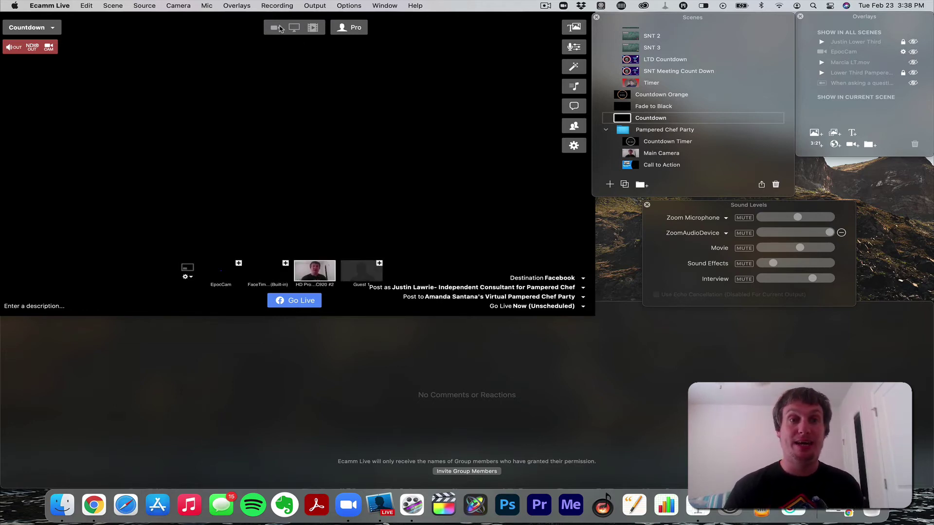
pyautogui.click(277, 29)
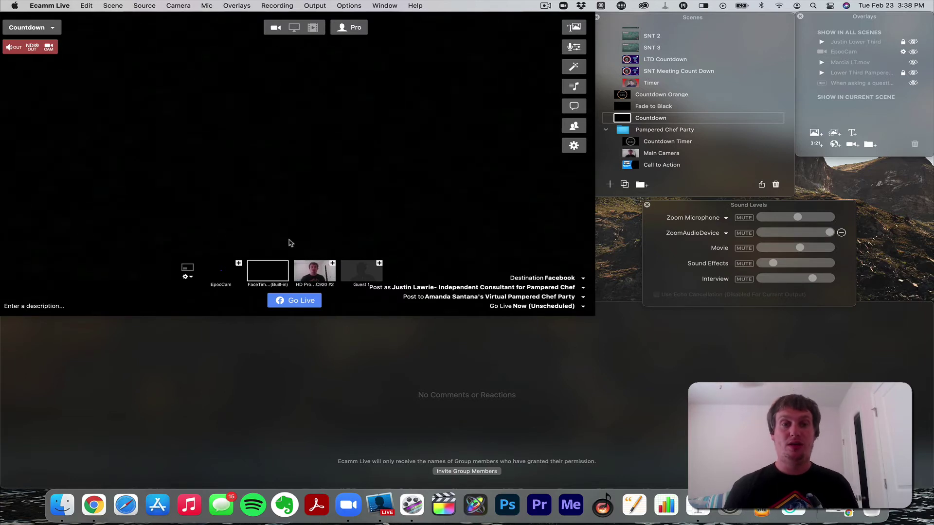
pyautogui.click(314, 274)
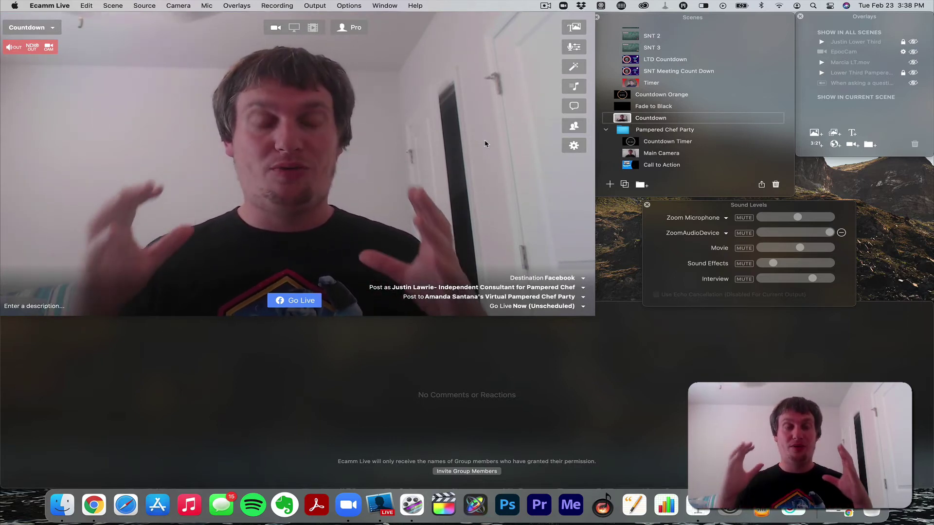
# Step: Add the Countdown Demo movie from the Documents folder to the Countdown scene as an animated overlay
pyautogui.moveTo(480, 117)
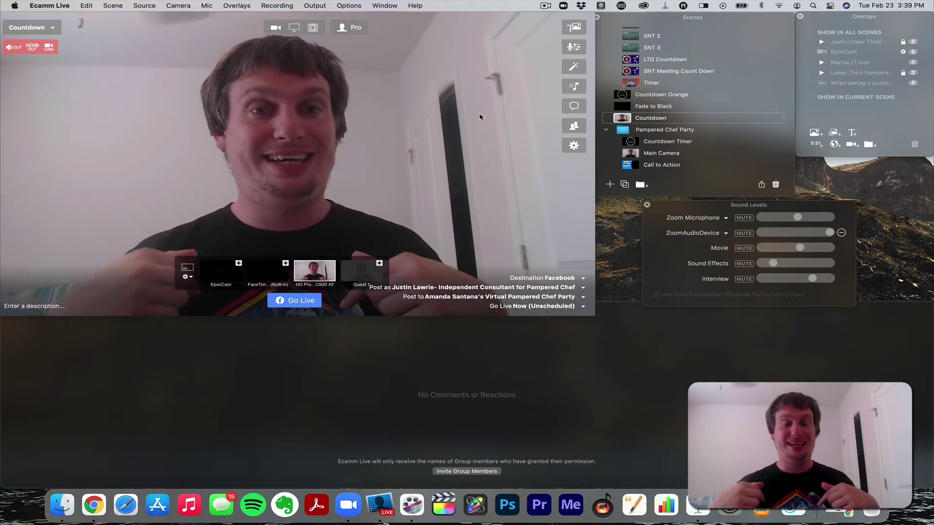
pyautogui.moveTo(522, 62)
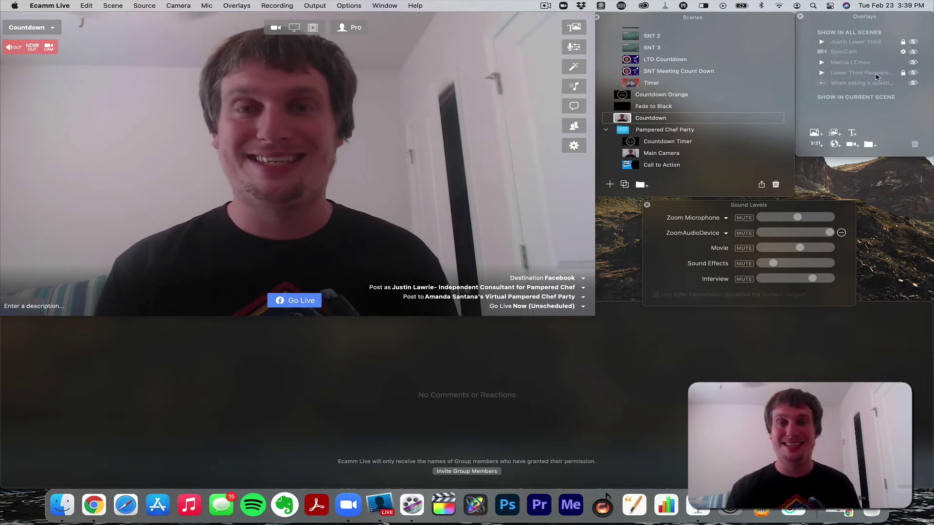
pyautogui.moveTo(586, 60)
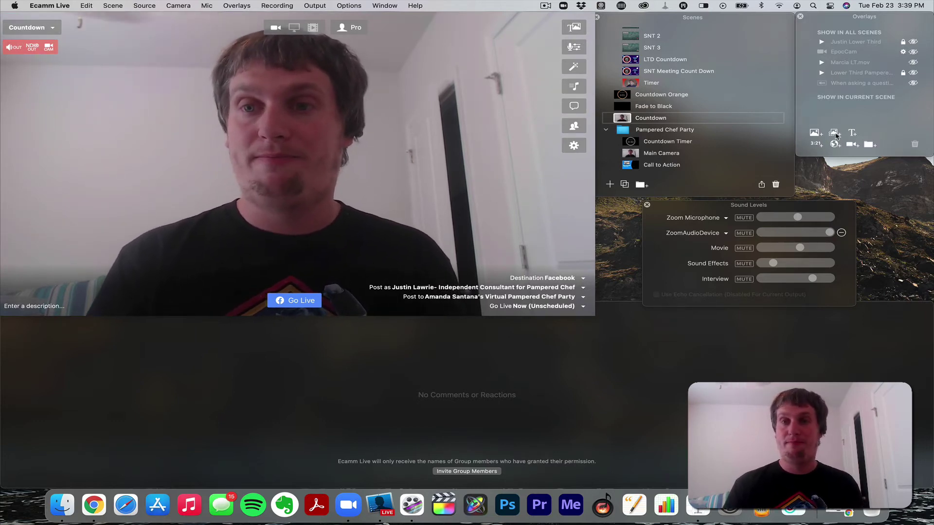
pyautogui.click(835, 134)
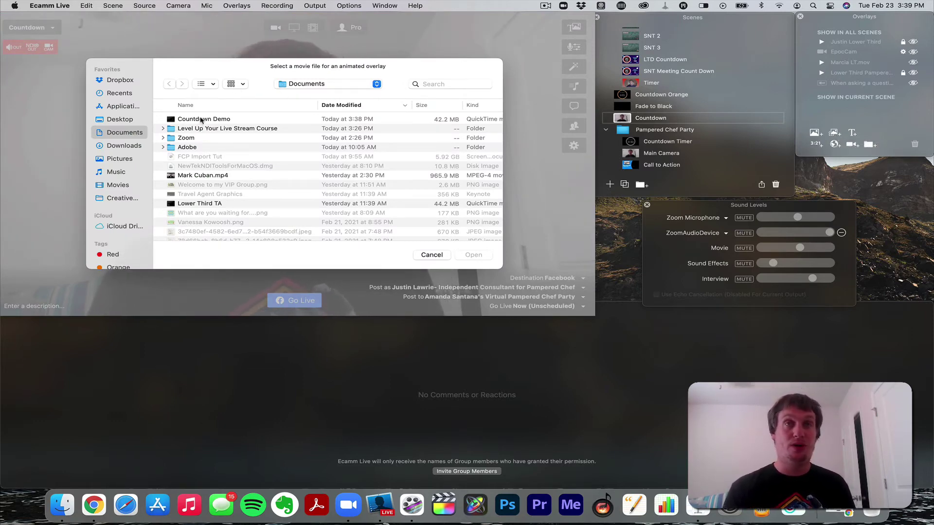
pyautogui.doubleClick(201, 119)
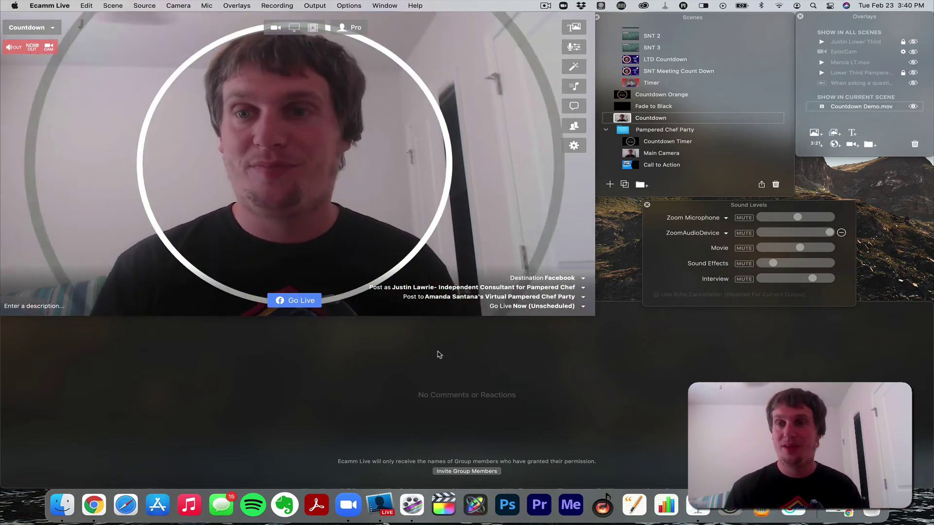
# Step: Add a fixed-position text overlay with the placeholder text to the Countdown scene
pyautogui.click(852, 133)
pyautogui.write('Show Sat')
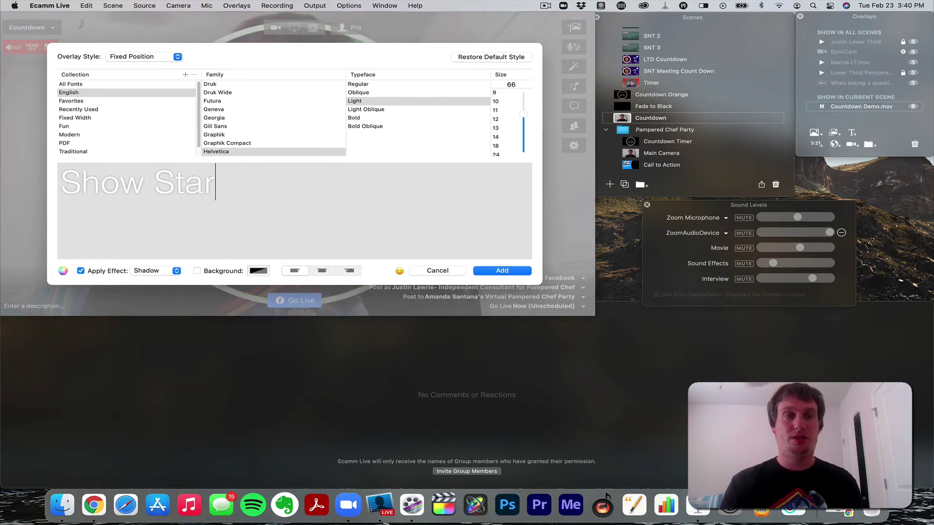
pyautogui.write('ts')
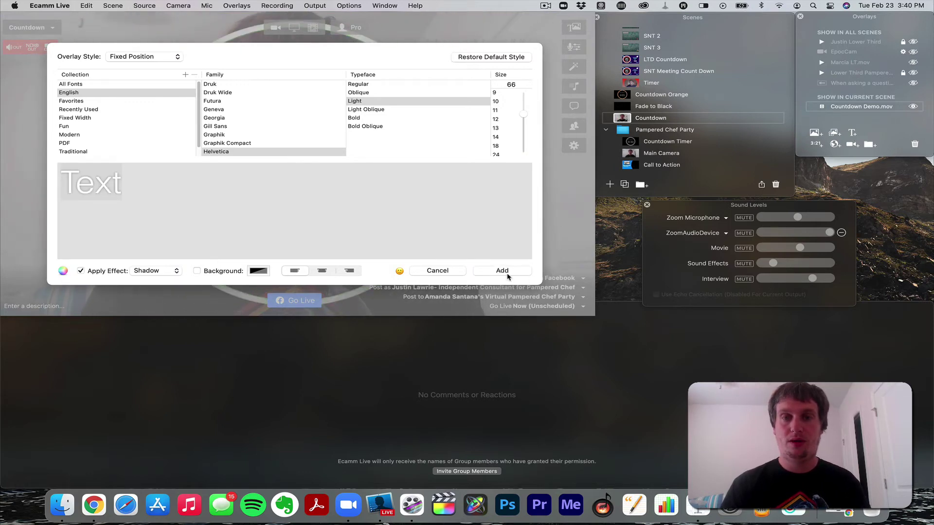
pyautogui.click(504, 273)
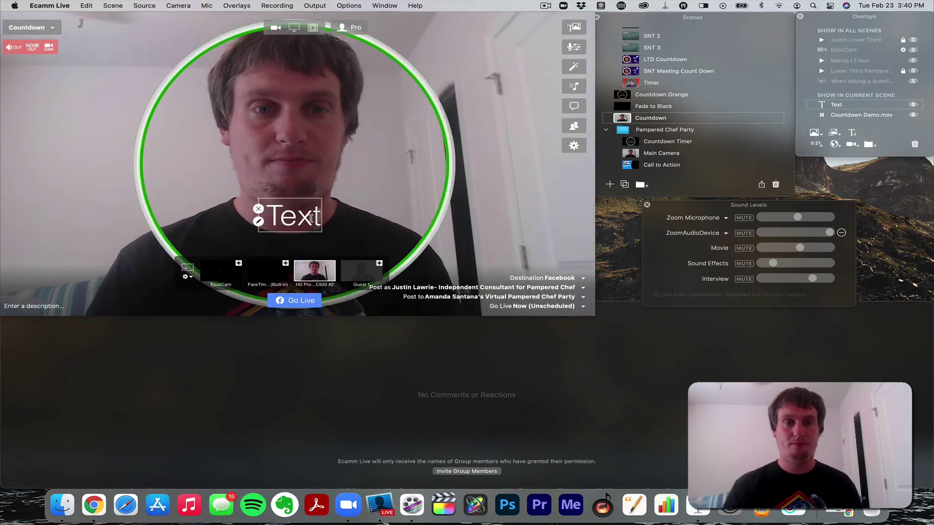
# Step: Change the text overlay to read "Show Starts In:" and place it in the upper part of the circle
pyautogui.doubleClick(310, 219)
pyautogui.write('Sha')
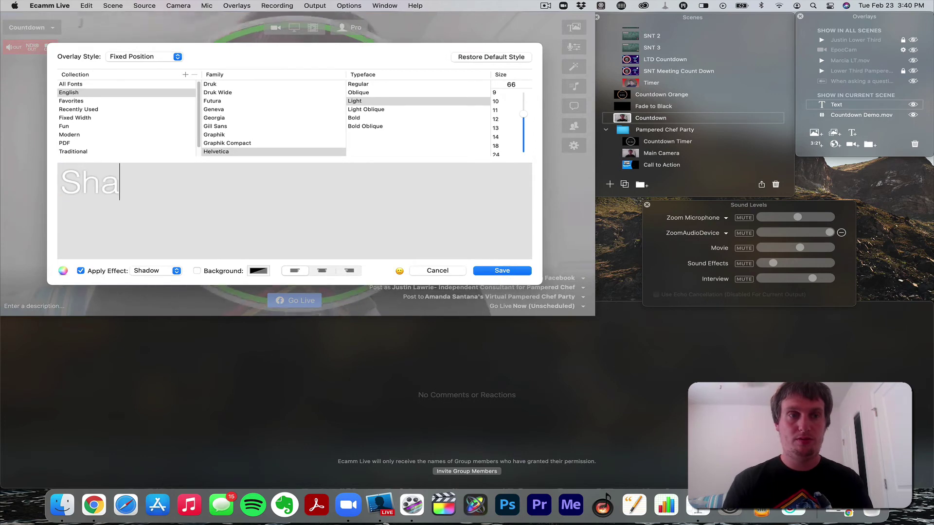
pyautogui.press('BackSpace')
pyautogui.write('ow Starts In:')
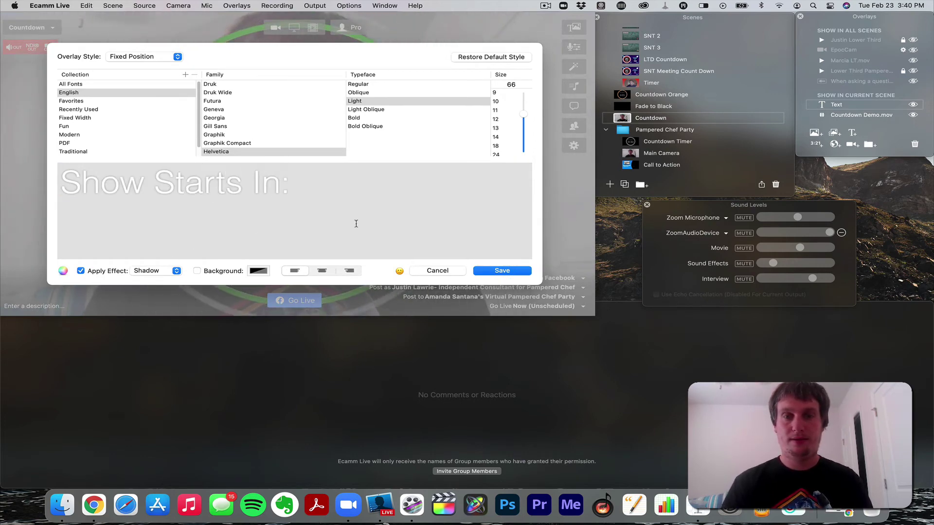
pyautogui.click(518, 274)
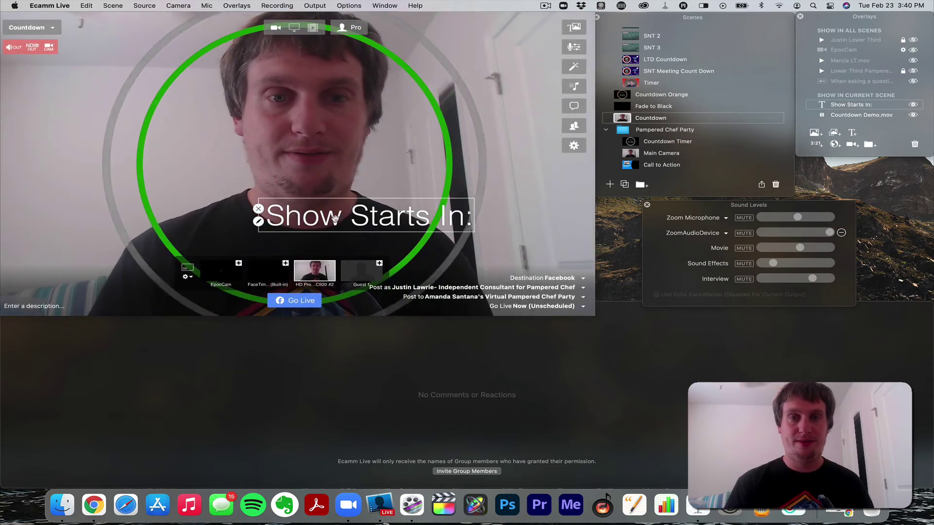
pyautogui.moveTo(276, 166); pyautogui.dragTo(261, 107)
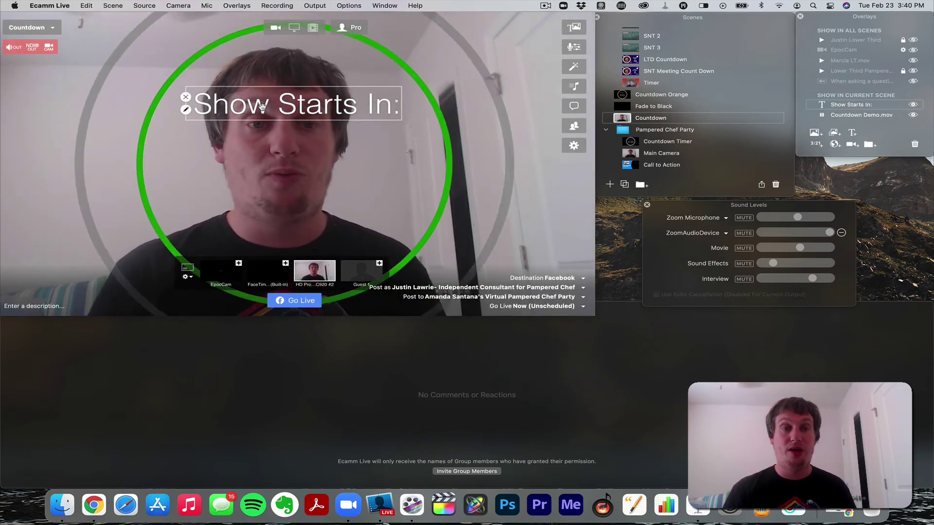
pyautogui.moveTo(262, 106); pyautogui.dragTo(264, 118)
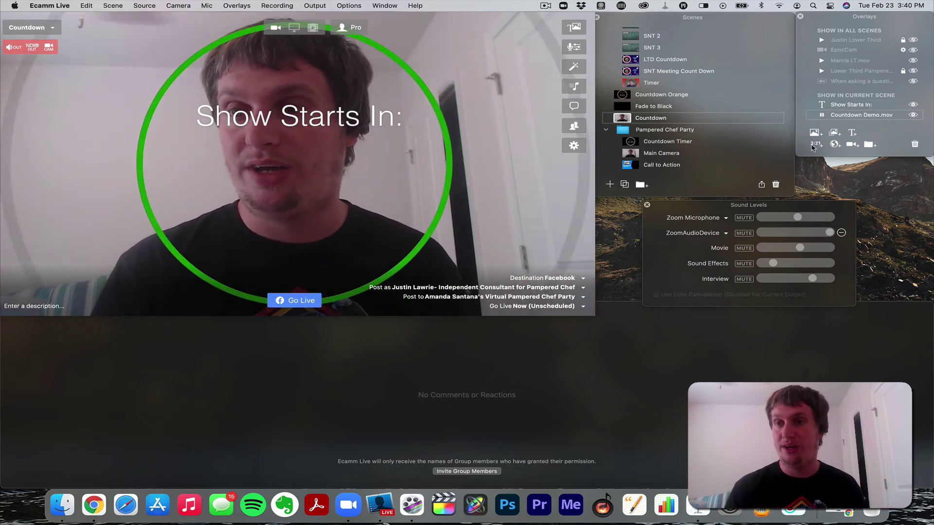
# Step: Add an auto-starting countdown timer overlay with a duration of 00:09:59 to the Countdown scene
pyautogui.click(816, 144)
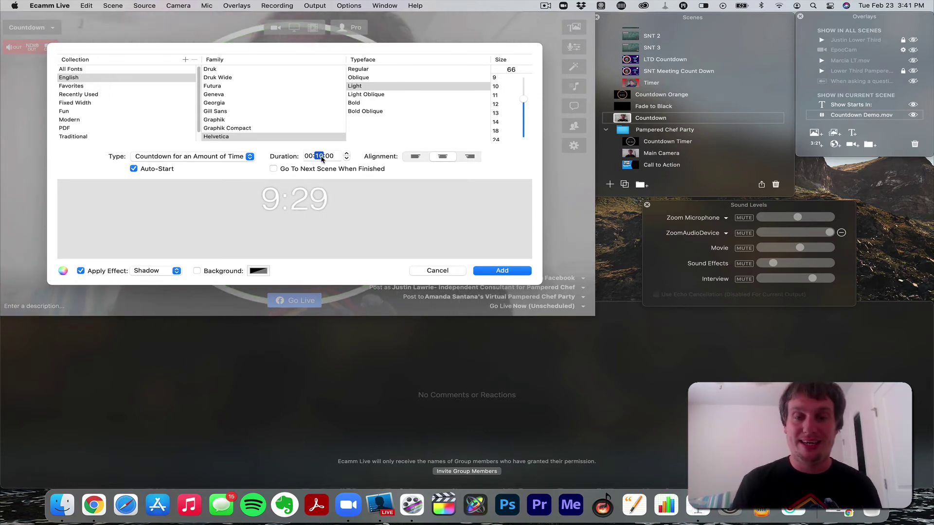
pyautogui.write('9')
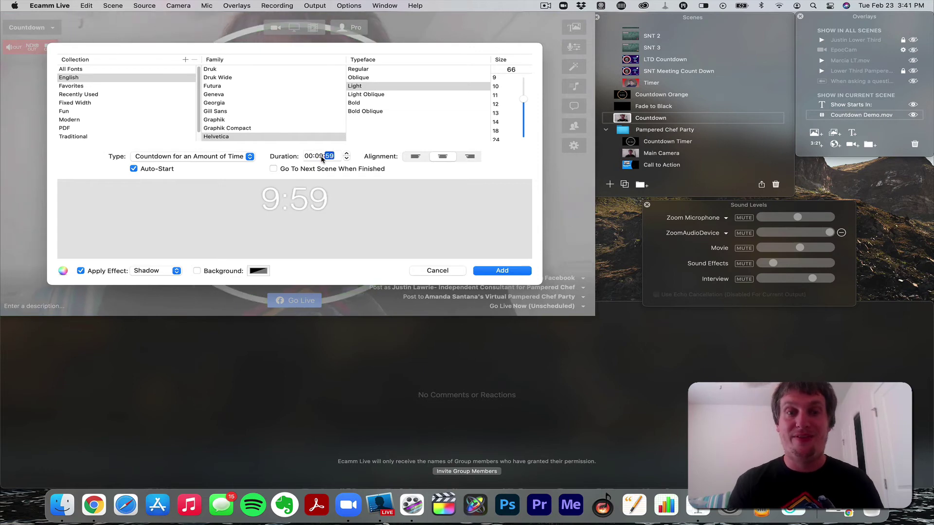
pyautogui.click(517, 273)
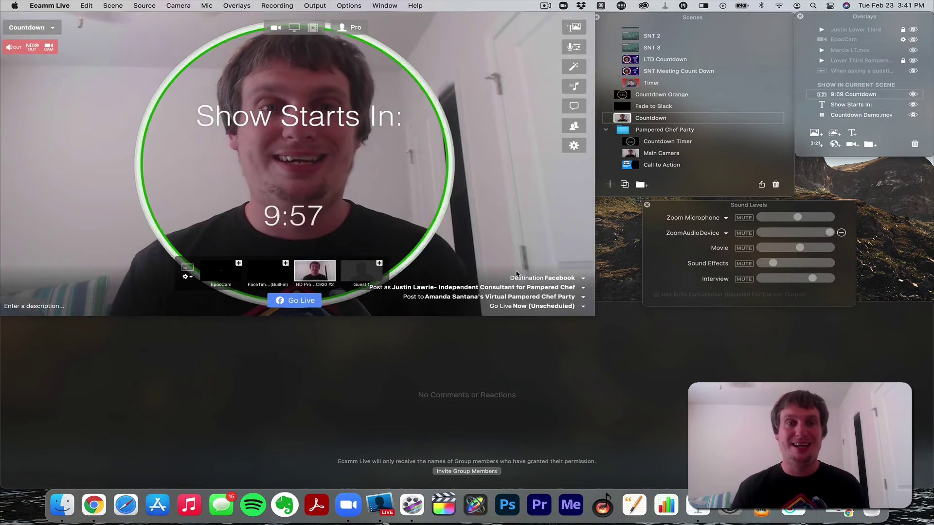
# Step: Enlarge the countdown timer to nearly the width of the "Show Starts In:" text and place it centrally below that text
pyautogui.click(327, 227)
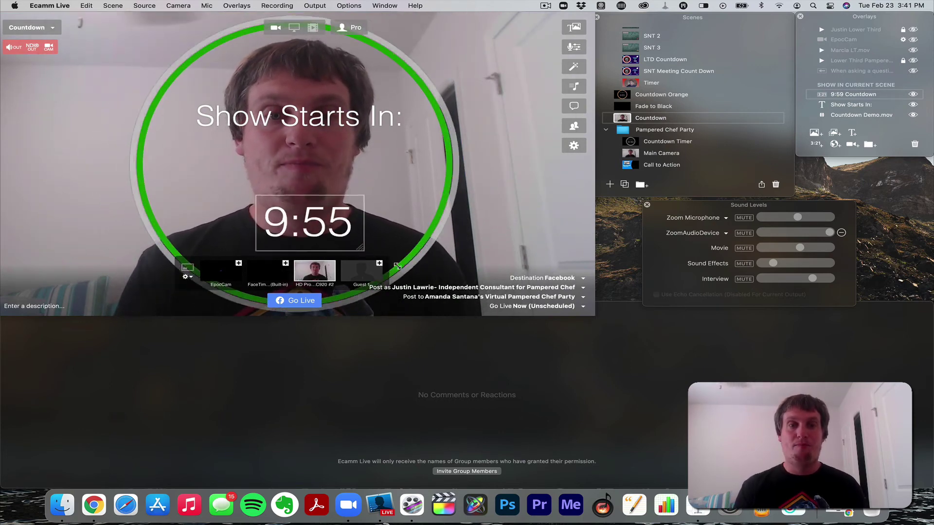
pyautogui.moveTo(365, 241); pyautogui.dragTo(455, 294)
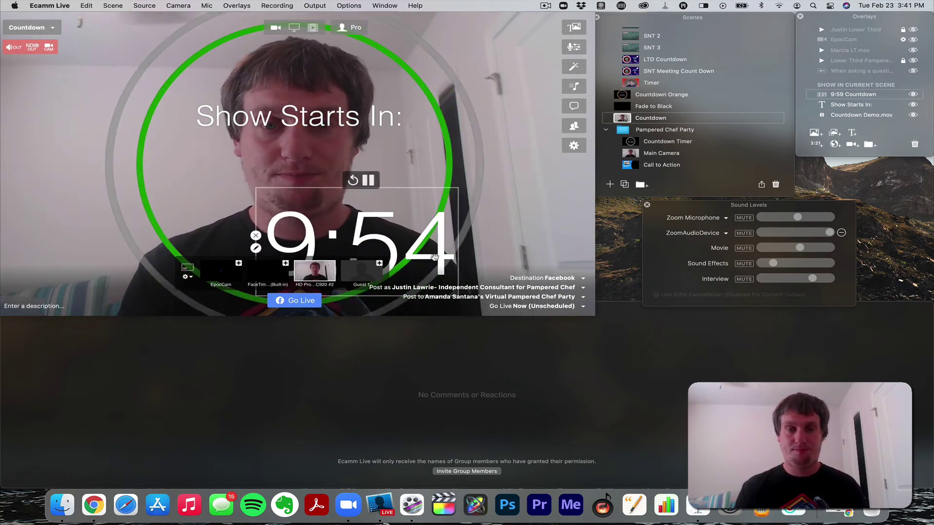
pyautogui.moveTo(436, 257); pyautogui.dragTo(369, 197)
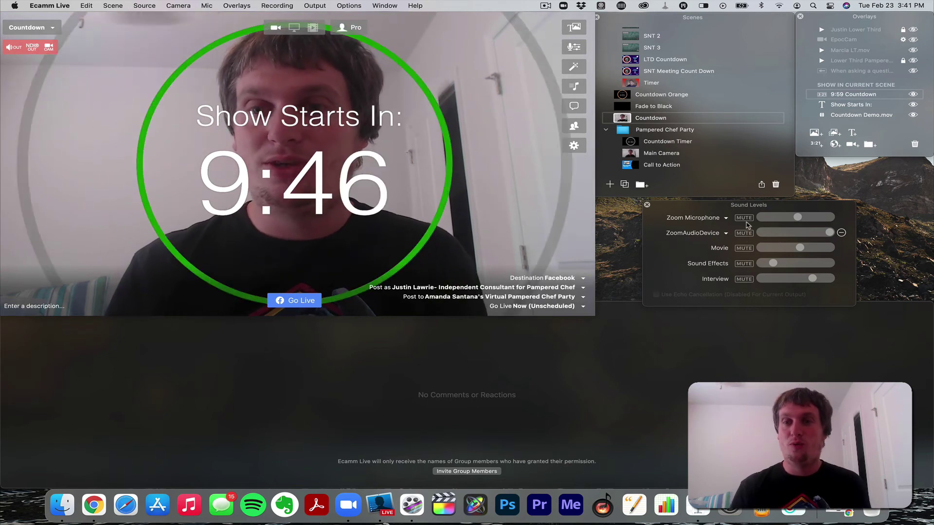
# Step: Mute the Zoom Microphone and add the Countdown Music sound effects folder to the Countdown scene
pyautogui.click(743, 218)
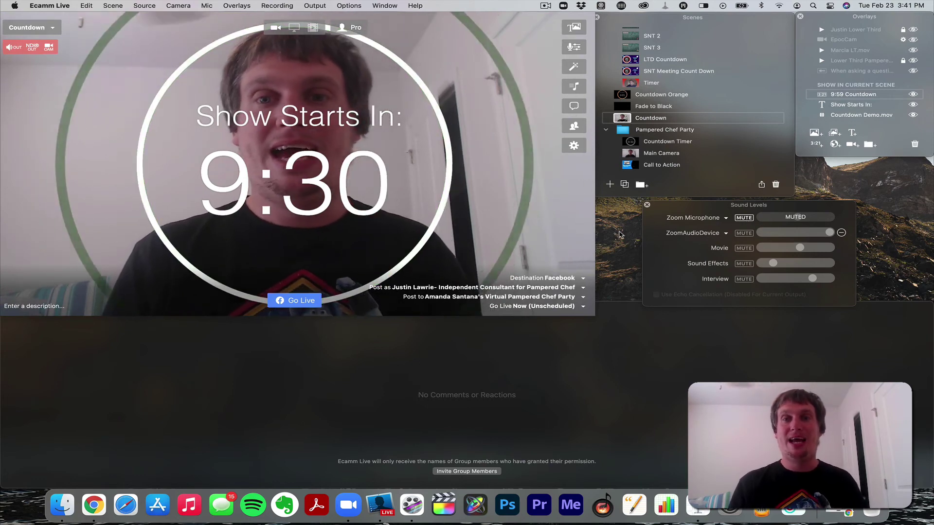
pyautogui.moveTo(423, 191)
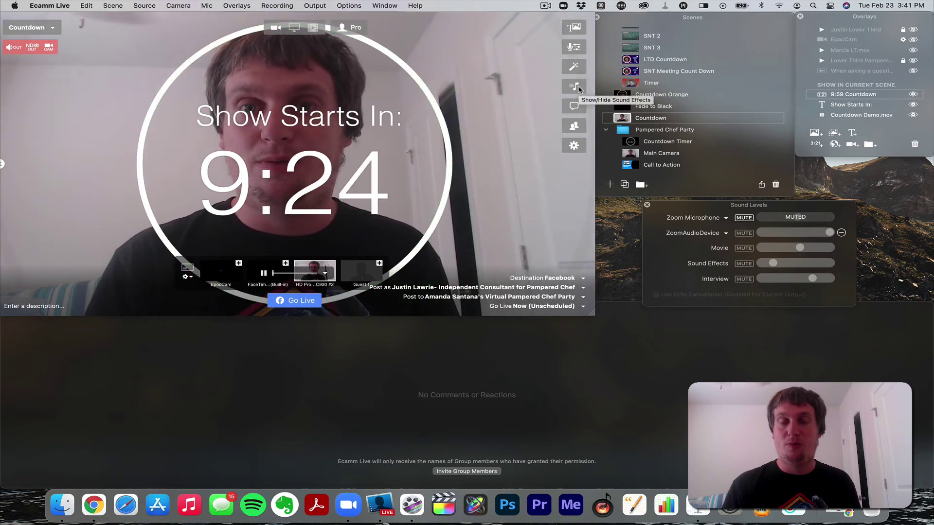
pyautogui.click(574, 86)
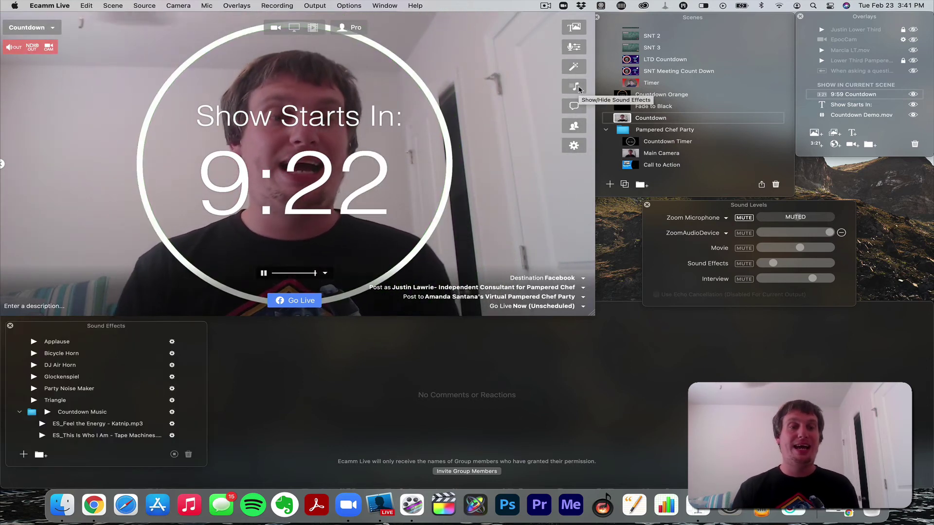
pyautogui.scroll(-4, 94, 389)
pyautogui.scroll(2, 94, 389)
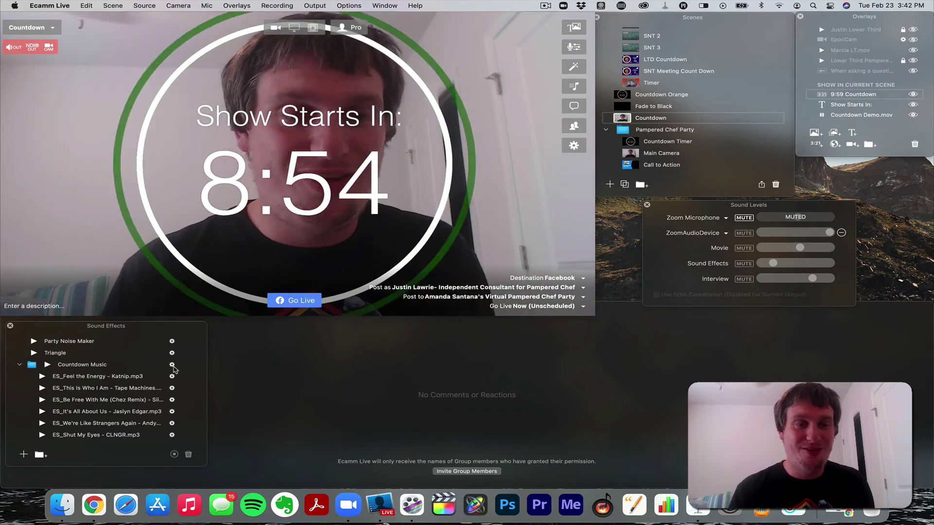
pyautogui.click(172, 366)
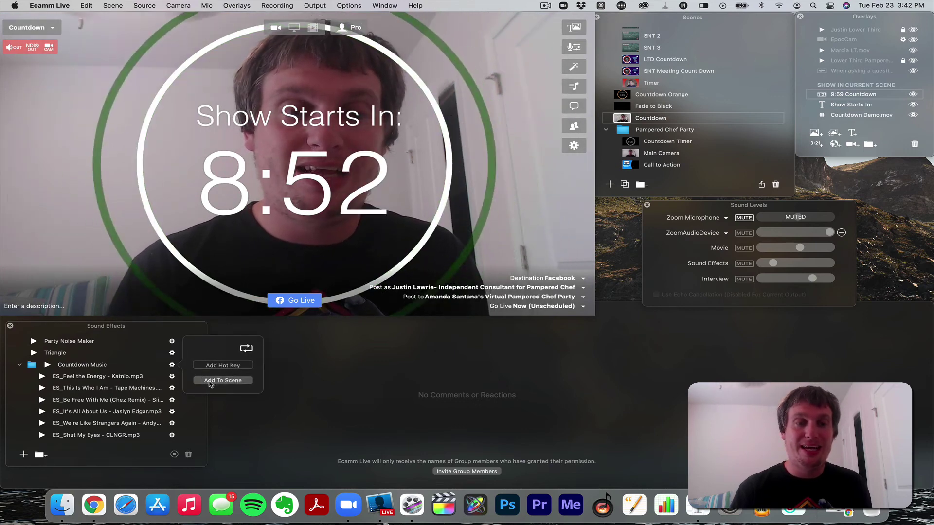
pyautogui.click(209, 381)
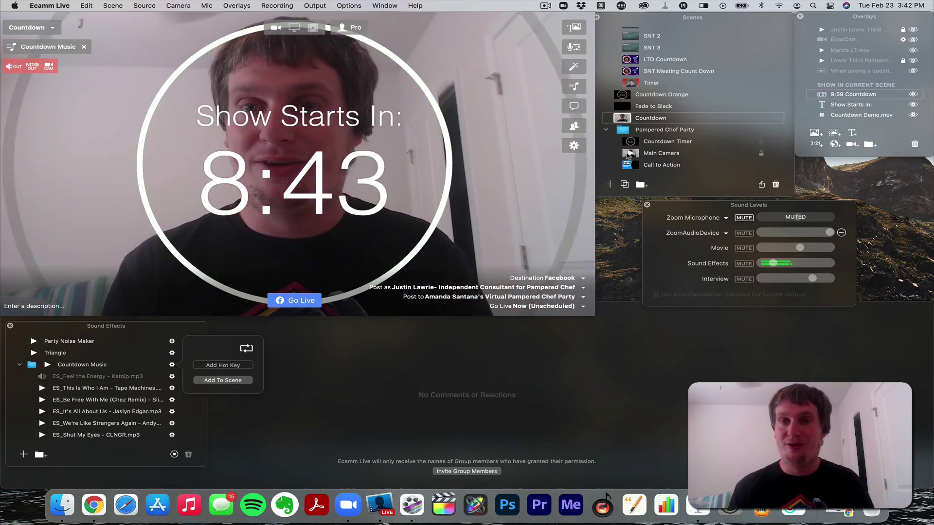
# Step: Test the scene change by showing the Main Camera scene and returning to the Countdown scene
pyautogui.click(628, 153)
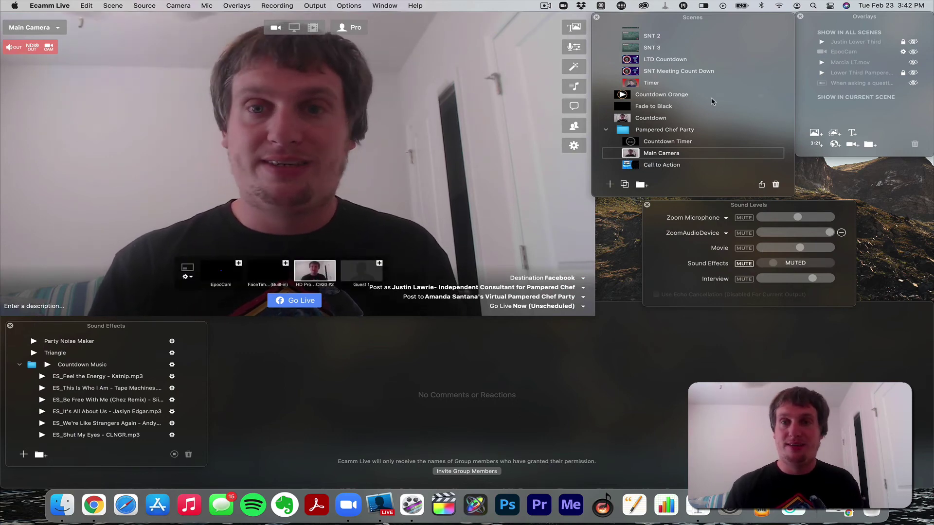
pyautogui.click(621, 119)
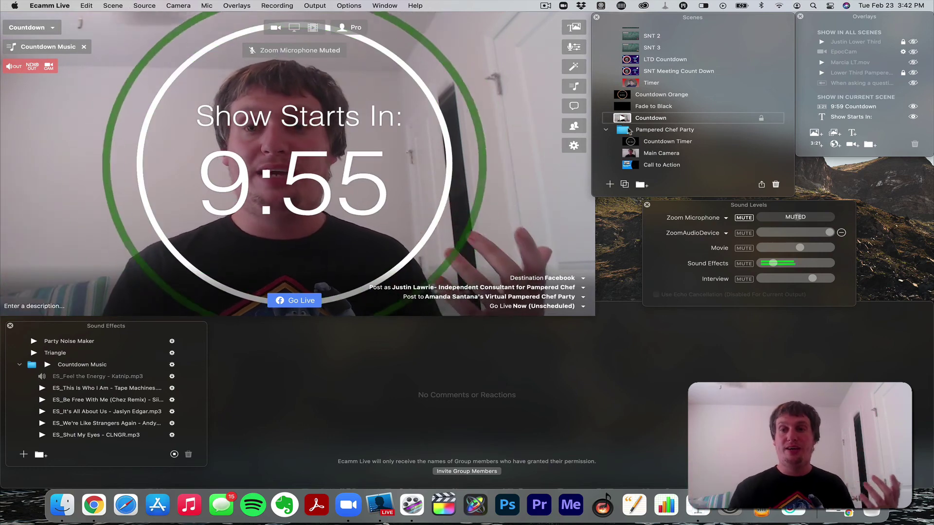
# Step: Mute the Sound Effects audio in the sound levels and switch to the Keynote presentation
pyautogui.click(743, 263)
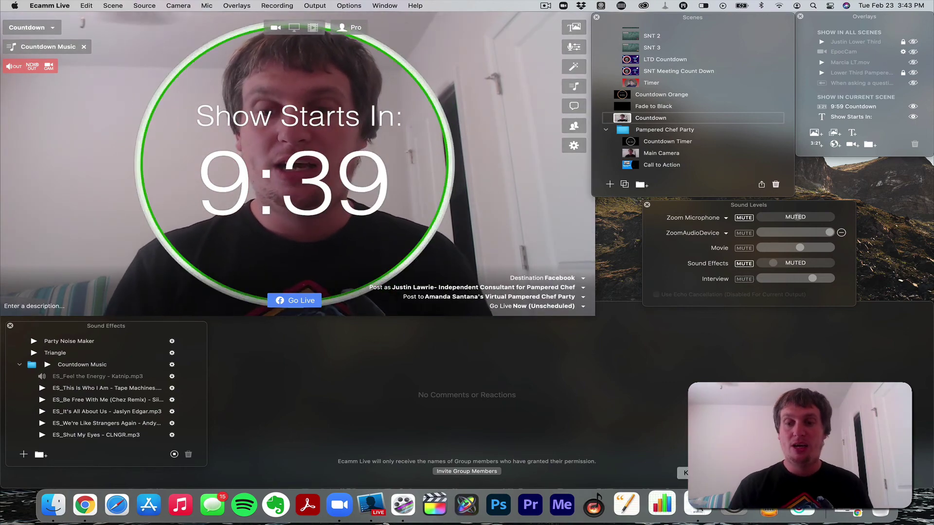
pyautogui.hotkey('ctrl', 'Right')
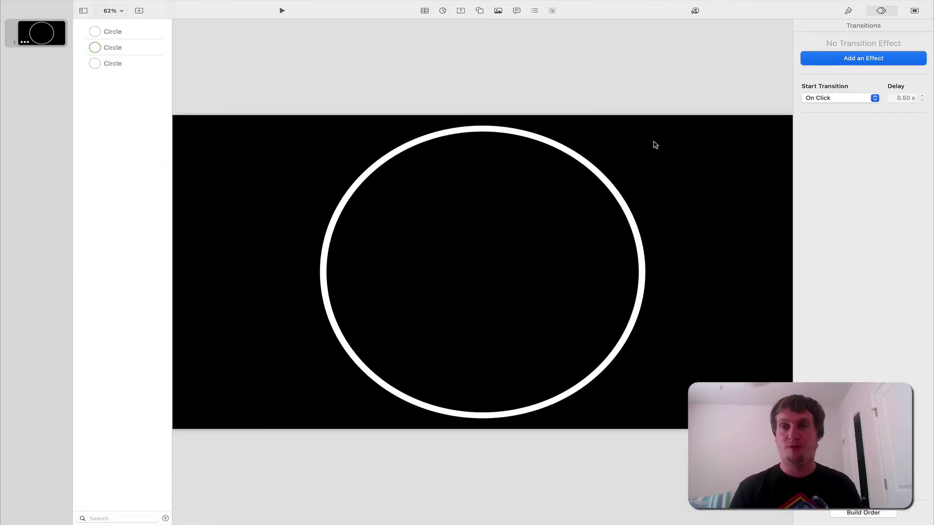
# Step: Add a basic square shape to the slide and enlarge it to cover the entire slide
pyautogui.moveTo(459, 4)
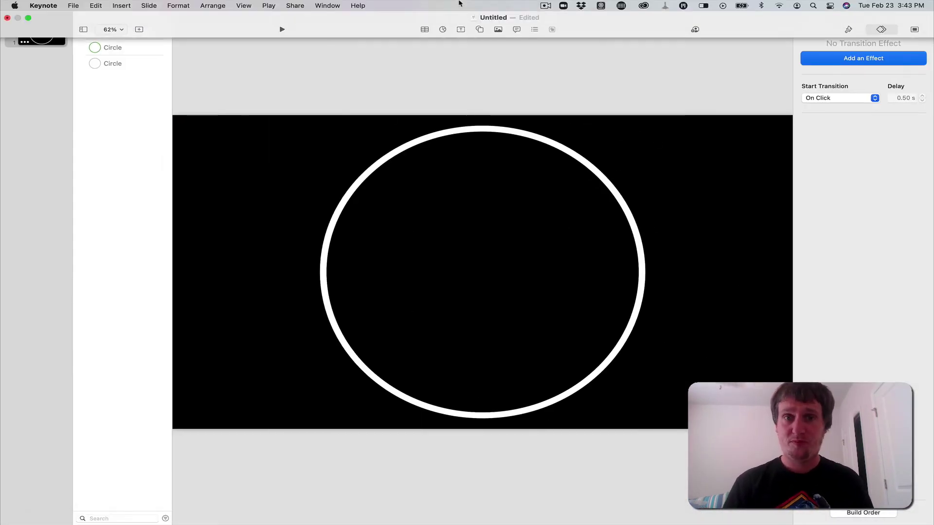
pyautogui.click(479, 30)
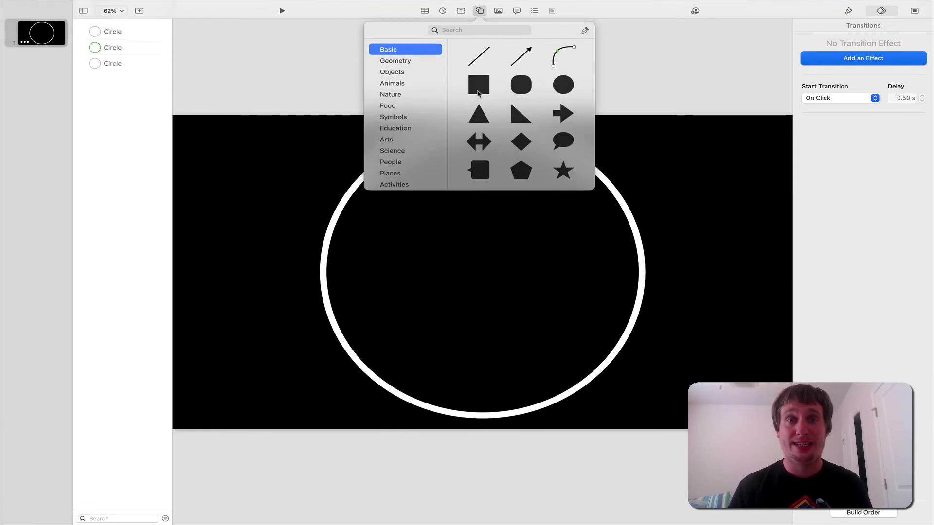
pyautogui.click(478, 85)
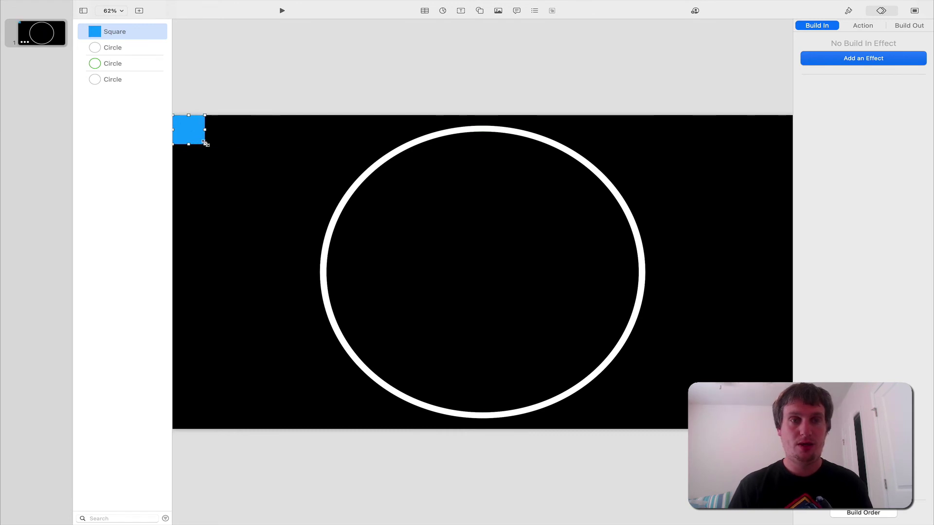
pyautogui.moveTo(206, 144); pyautogui.dragTo(793, 429)
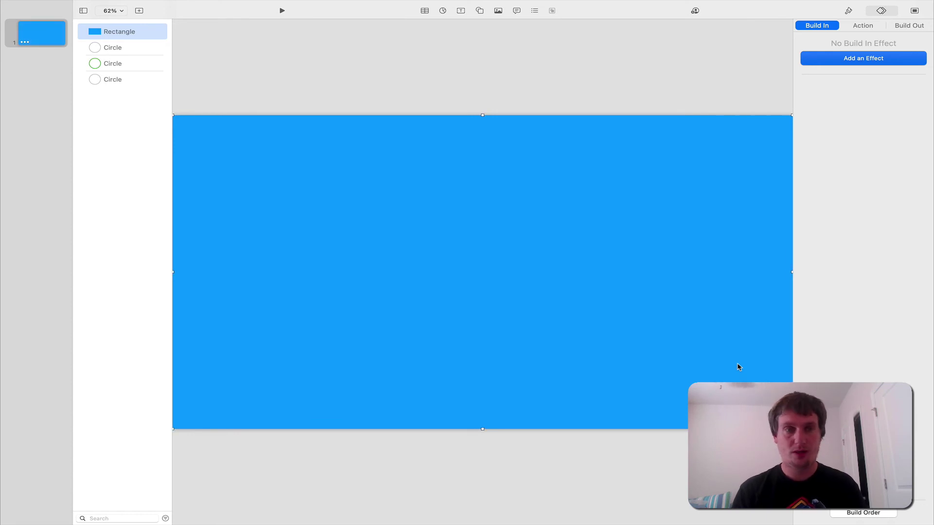
# Step: Change the fill of the slide-covering rectangle to the dark gray color just before black
pyautogui.click(848, 11)
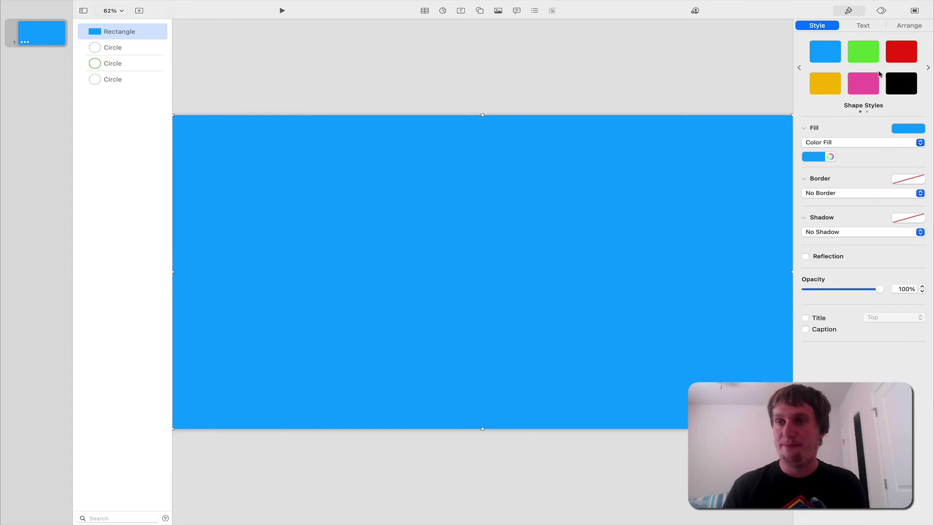
pyautogui.click(909, 130)
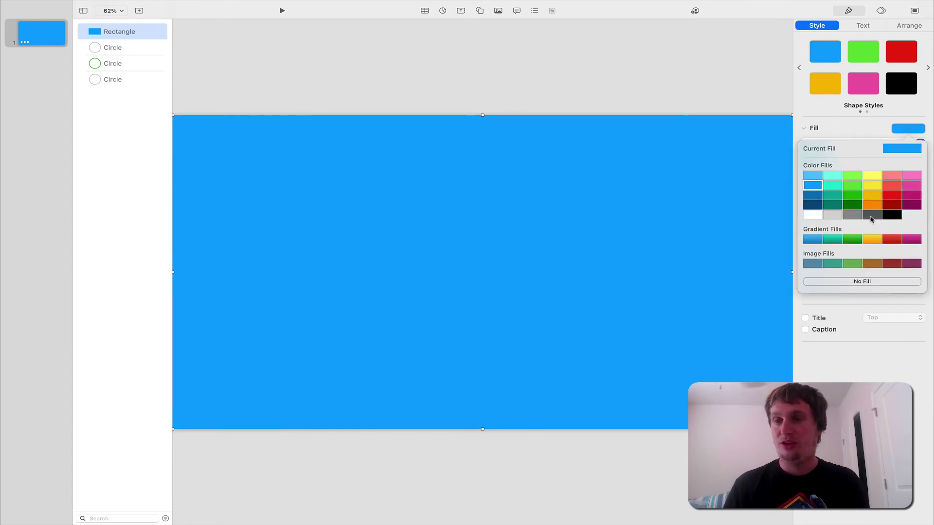
pyautogui.click(853, 215)
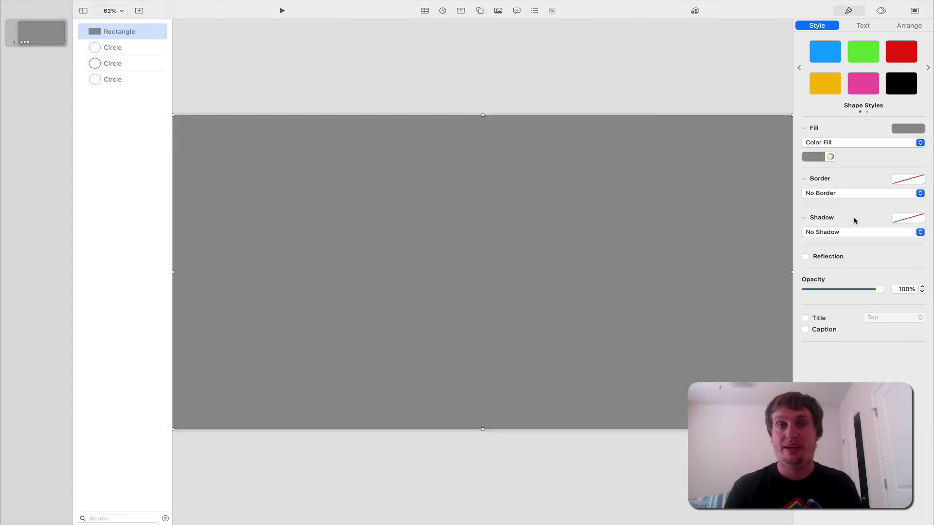
pyautogui.click(911, 130)
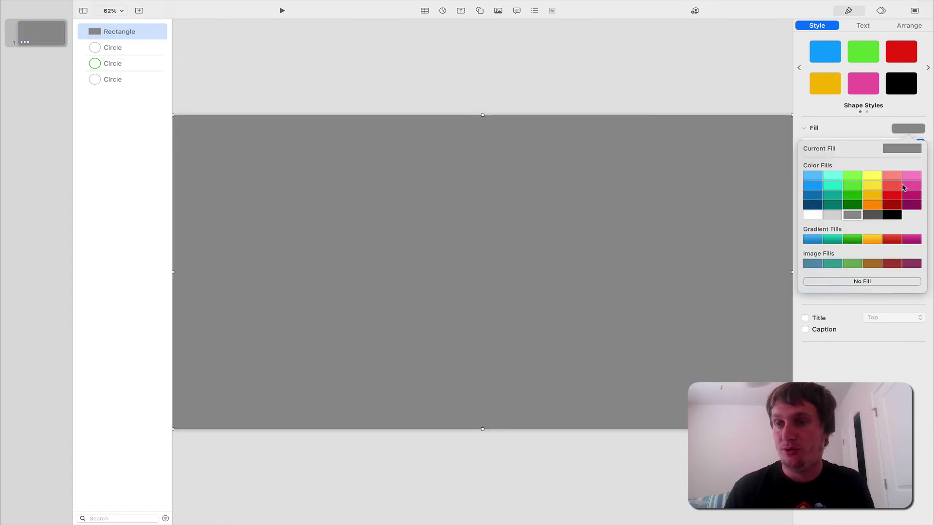
pyautogui.click(871, 215)
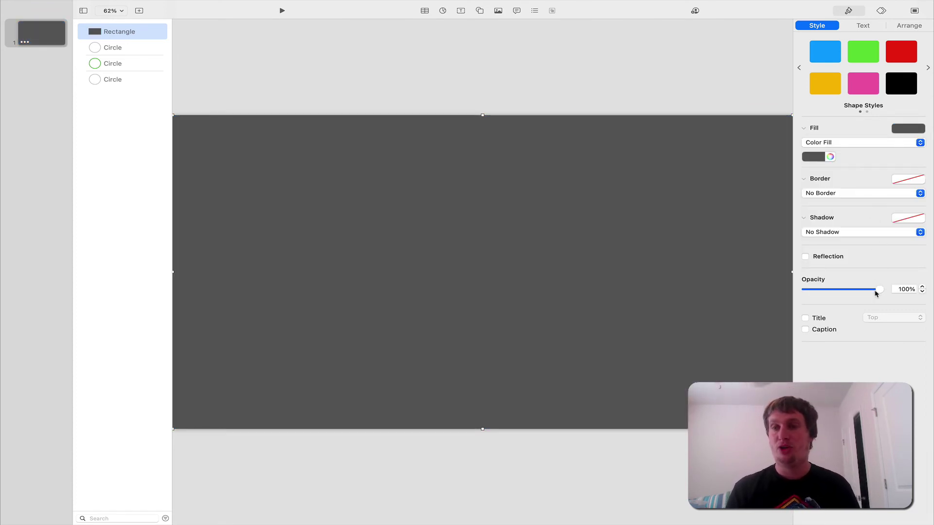
# Step: Reduce the rectangle's opacity to 39% and move it behind all three circles in the object order
pyautogui.moveTo(879, 292); pyautogui.dragTo(835, 294)
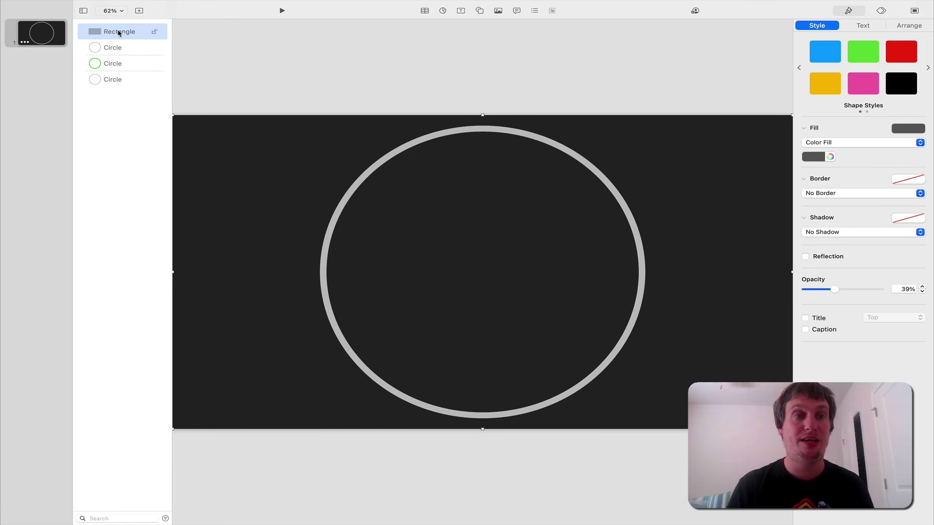
pyautogui.moveTo(118, 41); pyautogui.dragTo(118, 82)
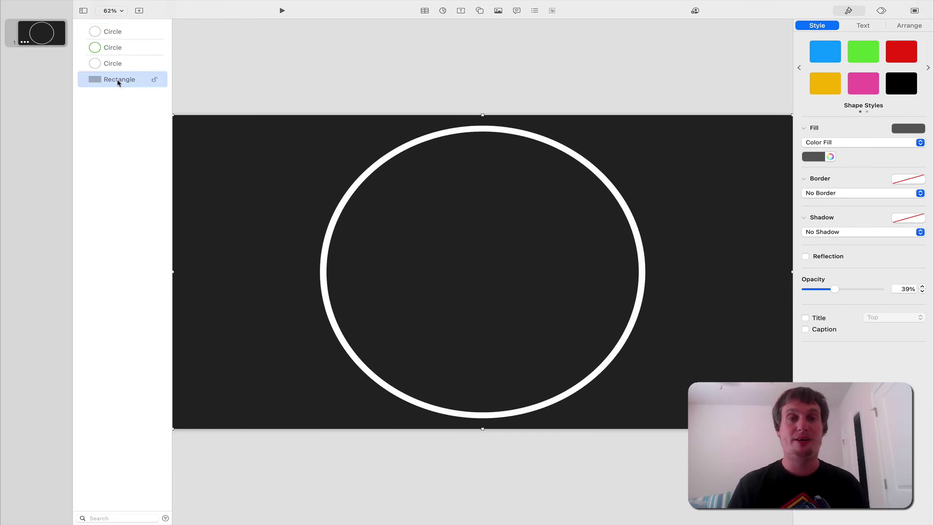
# Step: Set up a movie export of the presentation with 0 seconds before the next slide and 0 seconds before the next build
pyautogui.click(75, 5)
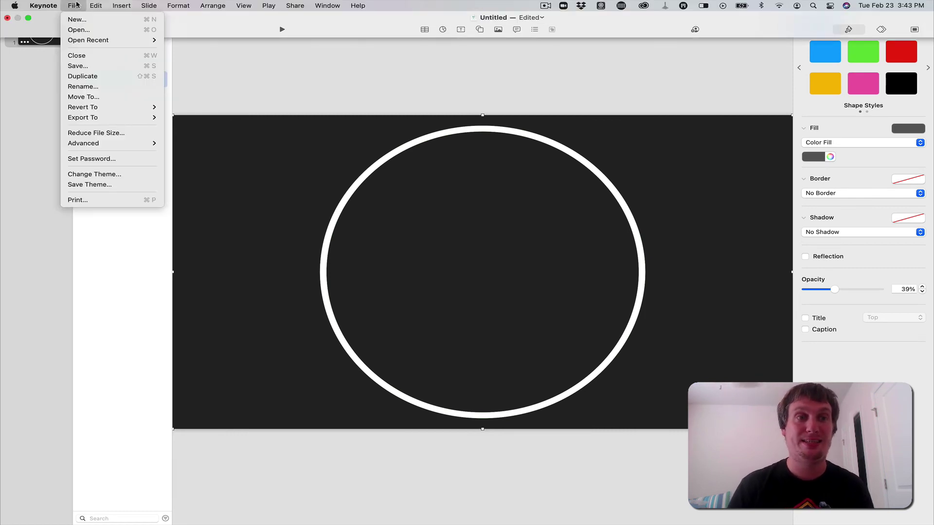
pyautogui.moveTo(108, 118)
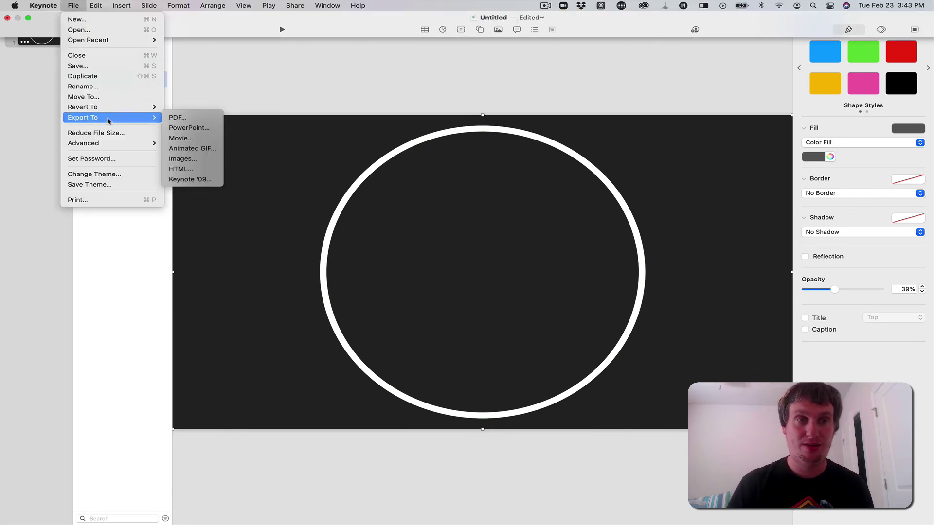
pyautogui.click(181, 140)
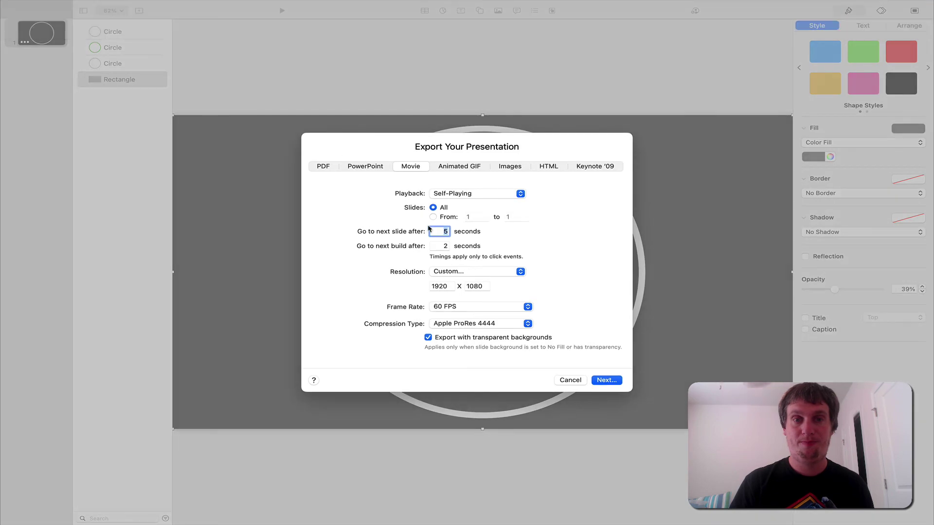
pyautogui.press('Tab')
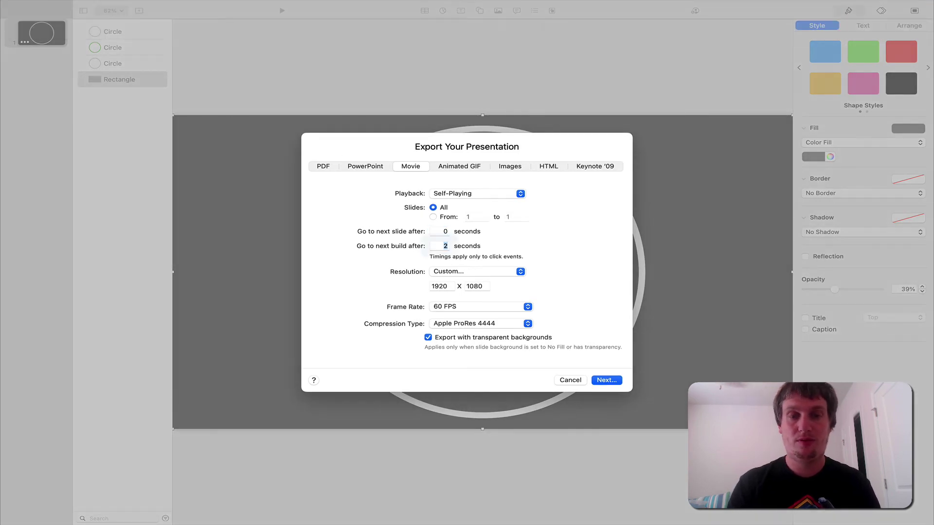
pyautogui.write('0')
pyautogui.press('Tab')
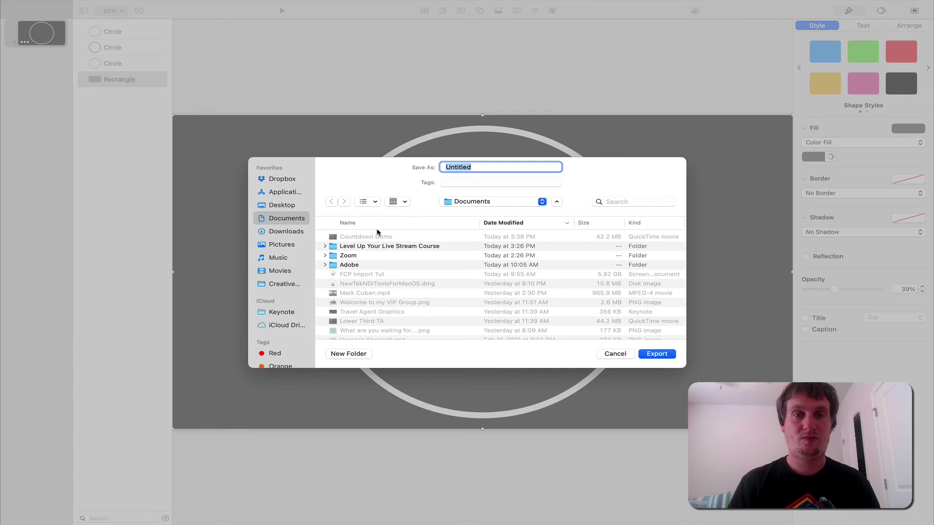
# Step: Export the movie as Countdown Demo in Documents, replacing the existing file, and switch back to Ecamm Live
pyautogui.click(374, 237)
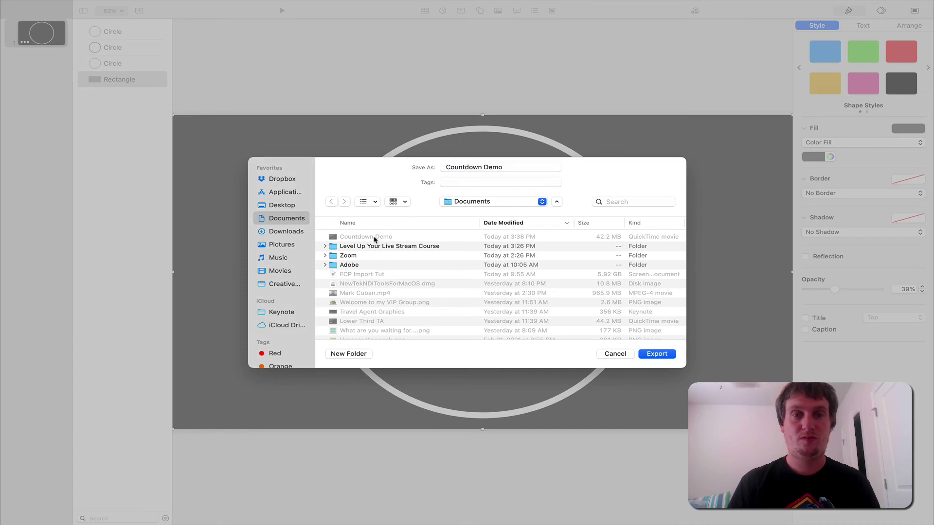
pyautogui.click(667, 356)
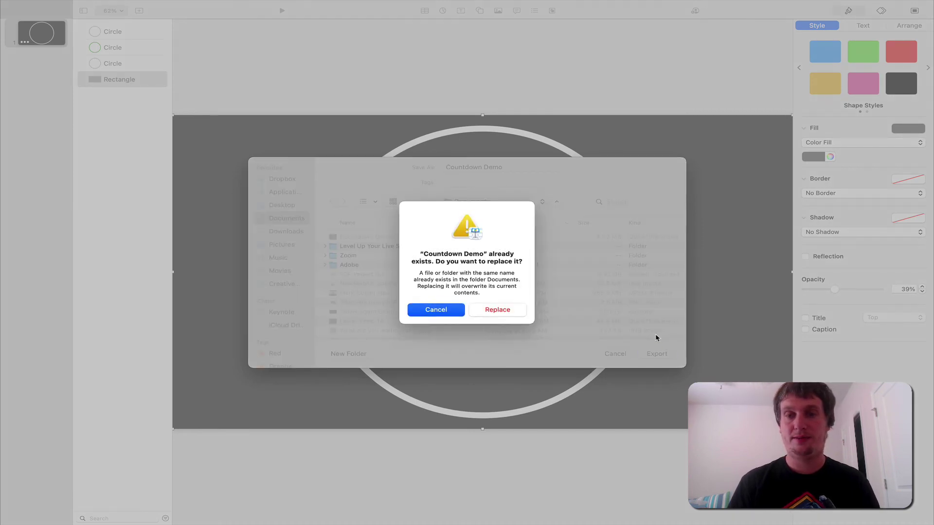
pyautogui.click(509, 317)
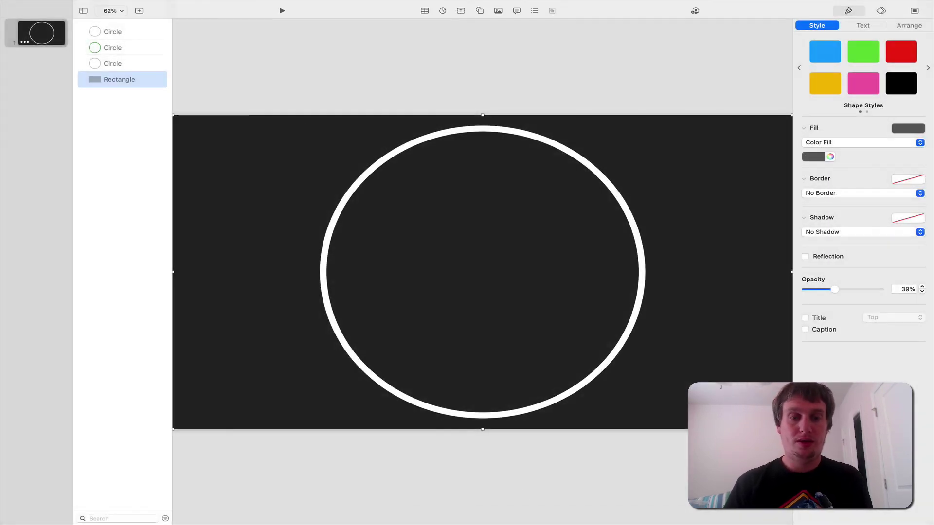
pyautogui.click(380, 506)
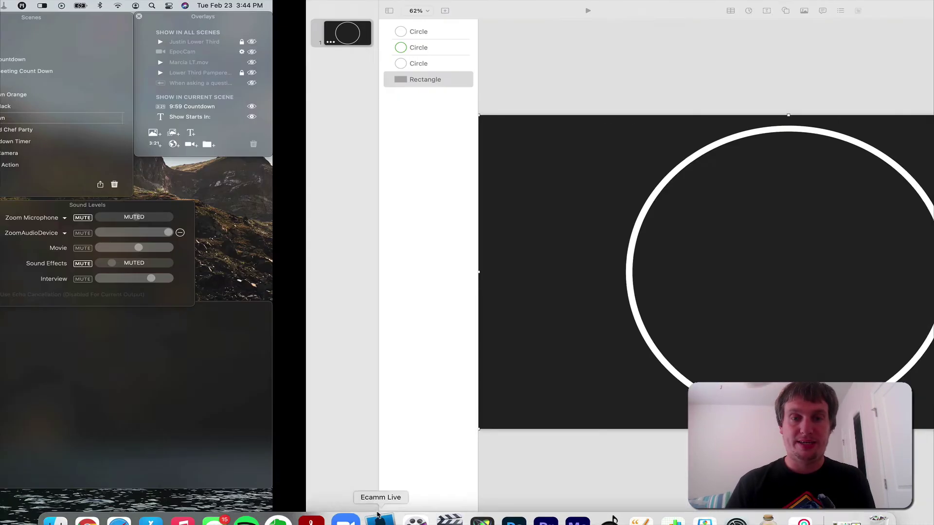